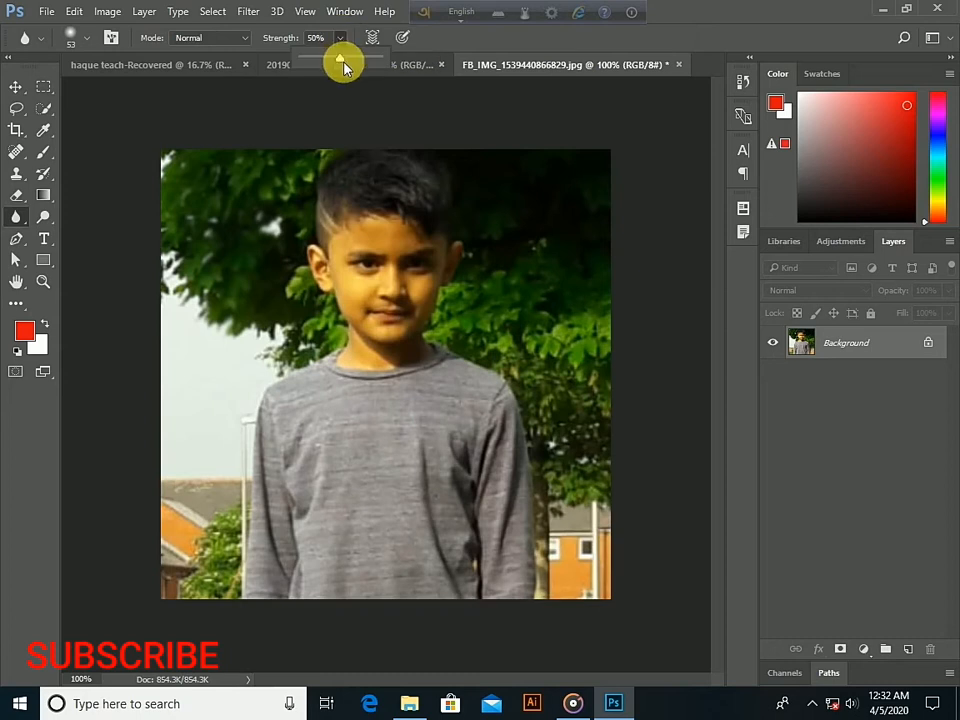
# Set the Blur tool's strength to 100% and blur the tree foliage around the boy
pyautogui.moveTo(373, 60); pyautogui.dragTo(380, 60)
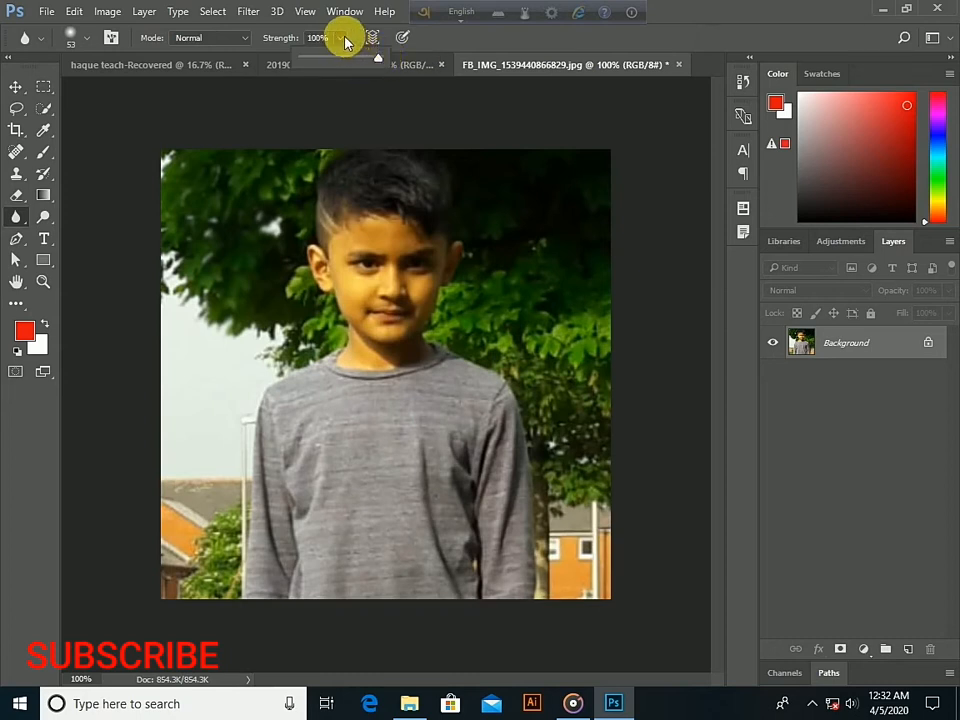
pyautogui.click(341, 38)
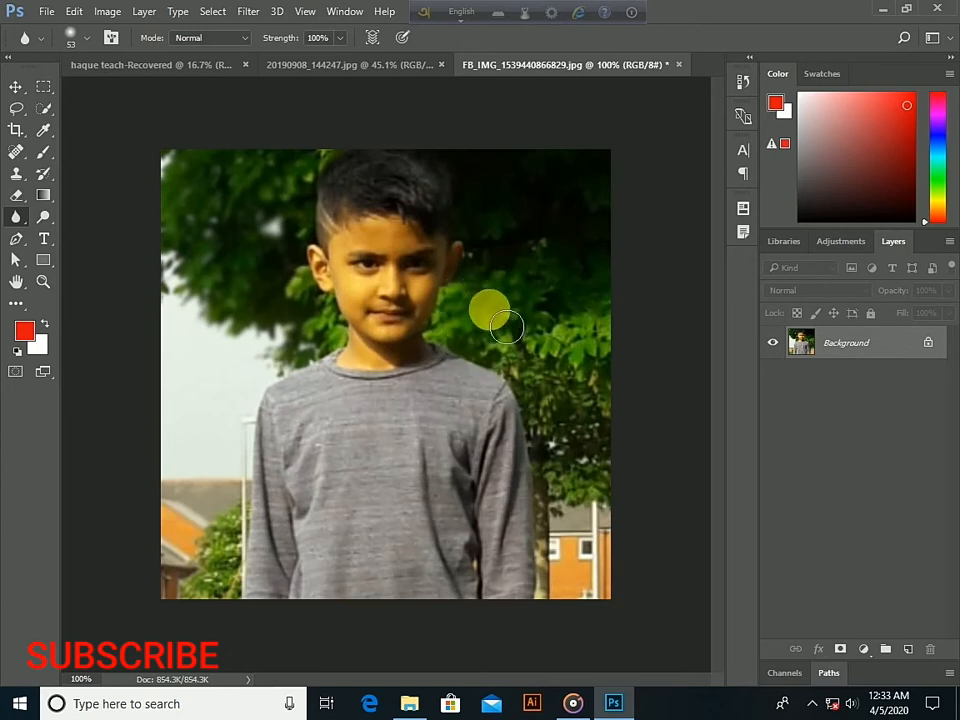
pyautogui.scroll(5, 508, 322)
pyautogui.scroll(3, 520, 335)
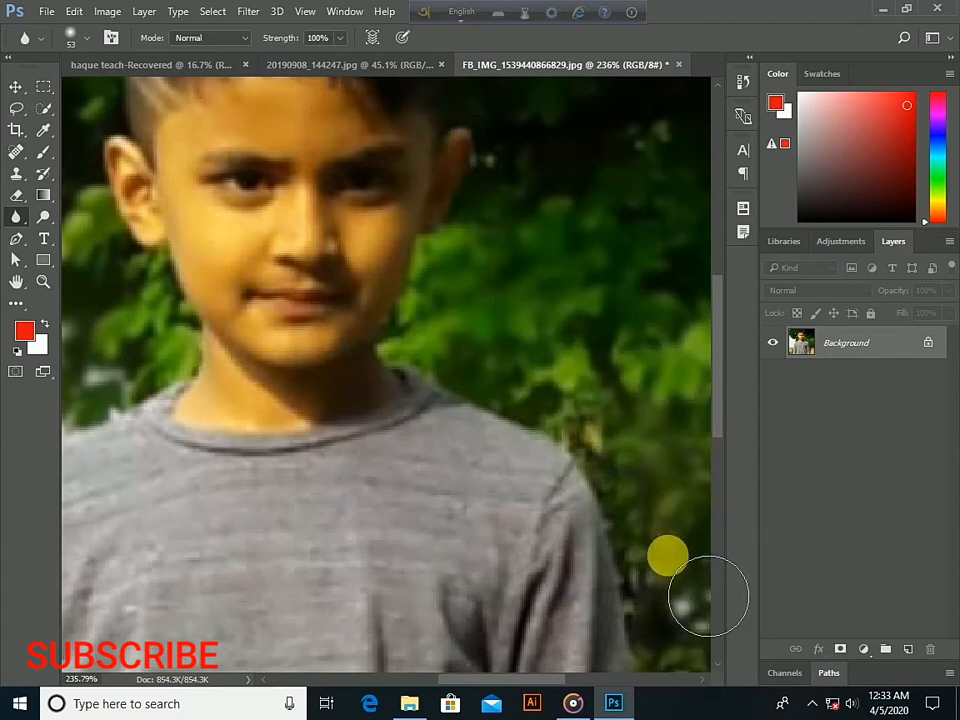
pyautogui.scroll(4, 606, 240)
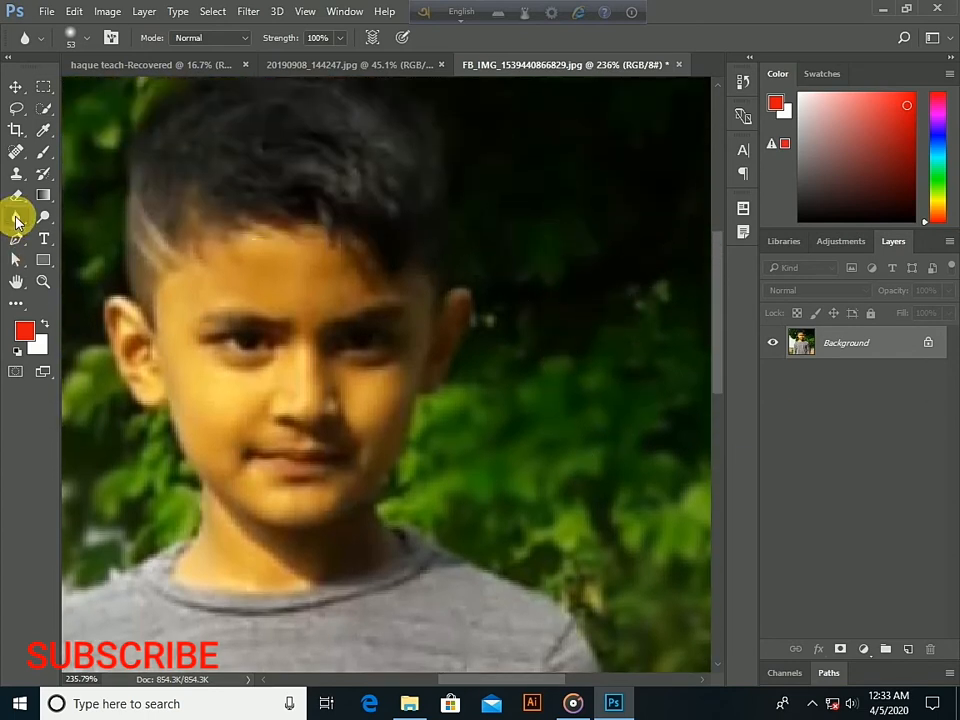
# Sharpen the foliage and sky edge beside the boy's head using the Sharpen tool with a 91 px brush
pyautogui.rightClick(16, 221)
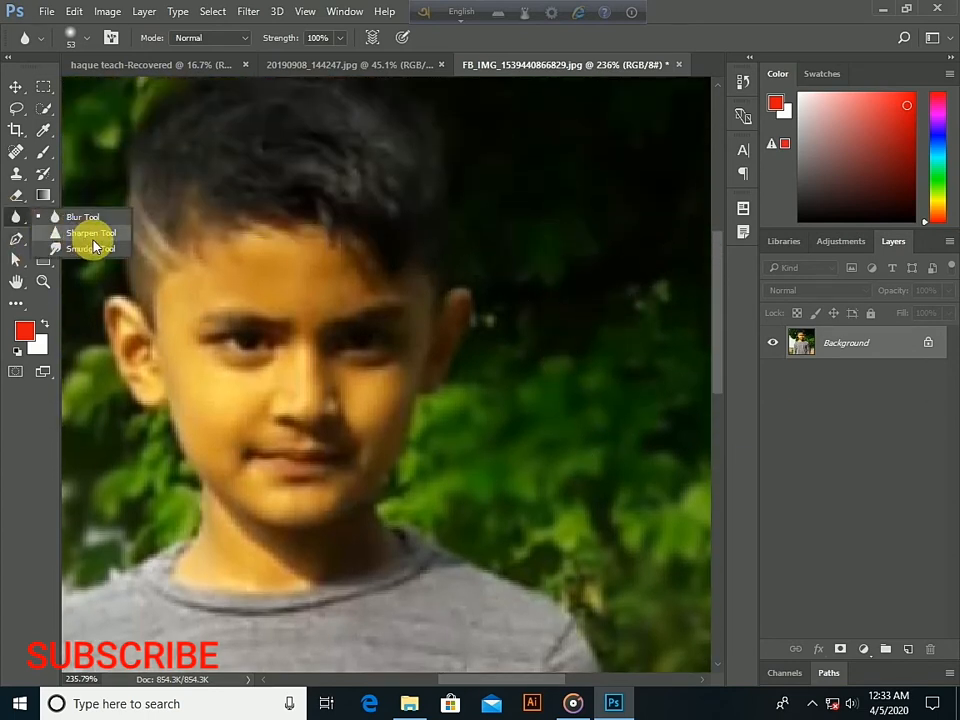
pyautogui.scroll(-6, 333, 308)
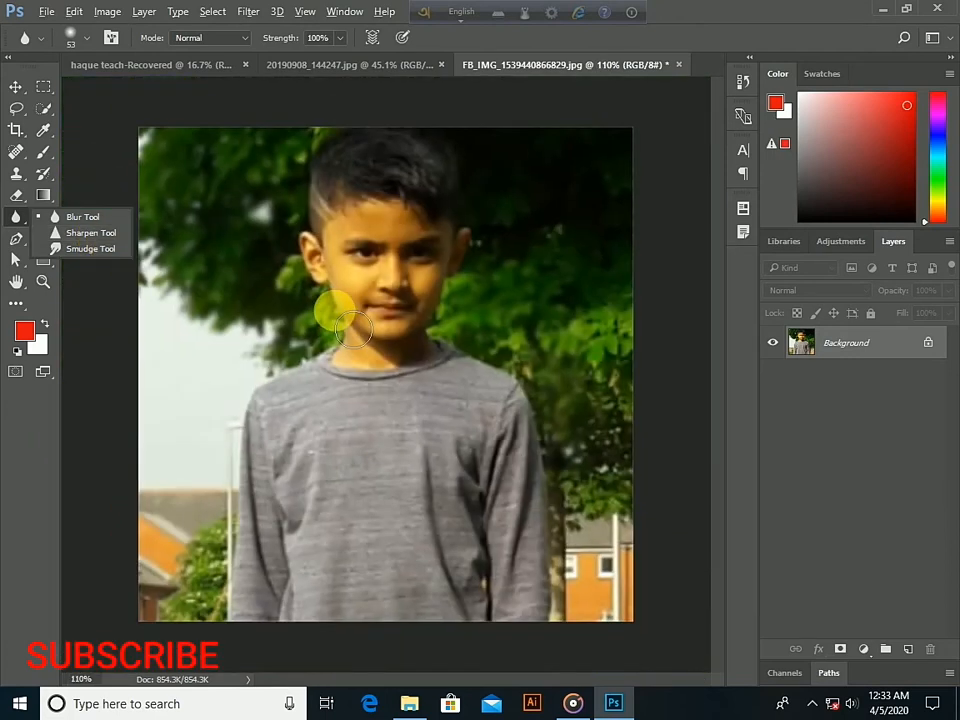
pyautogui.click(108, 238)
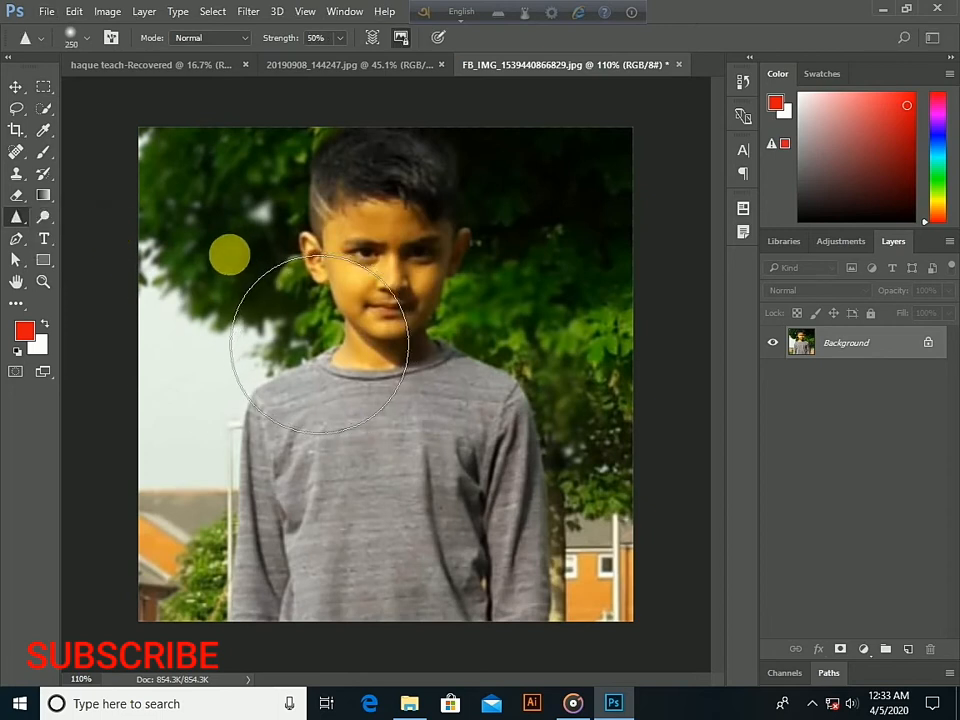
pyautogui.hotkey('ctrl', '-')
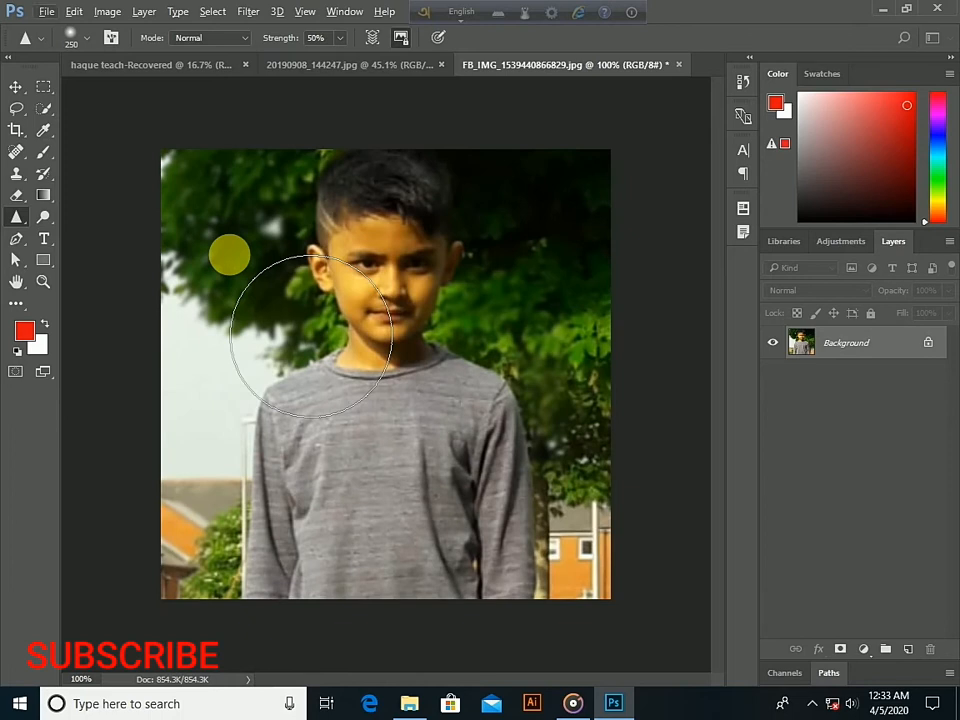
pyautogui.click(80, 42)
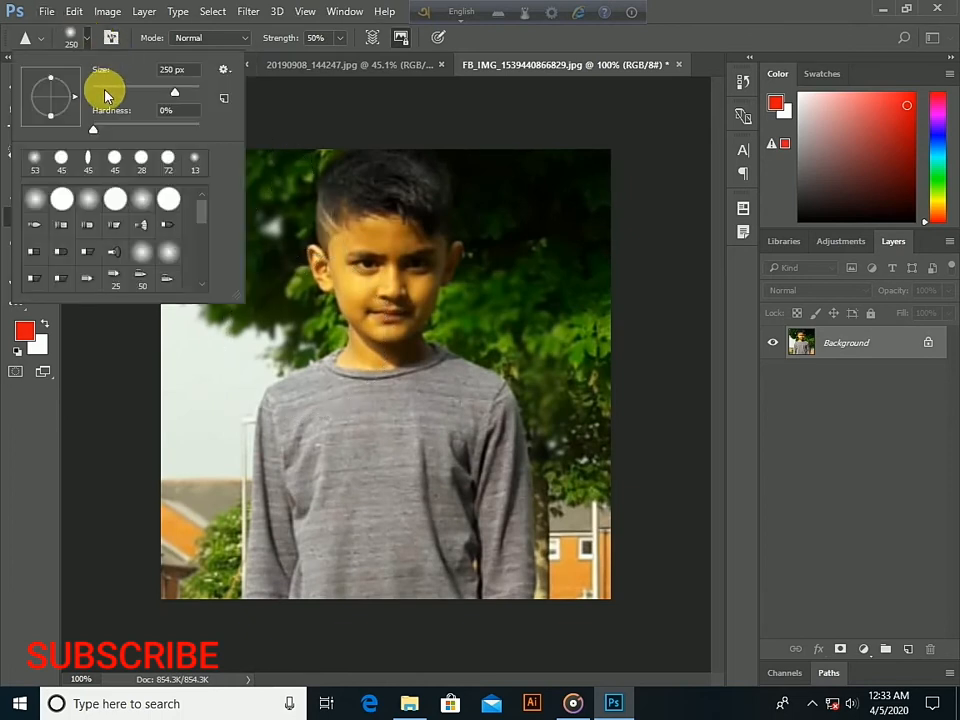
pyautogui.click(140, 87)
pyautogui.click(80, 40)
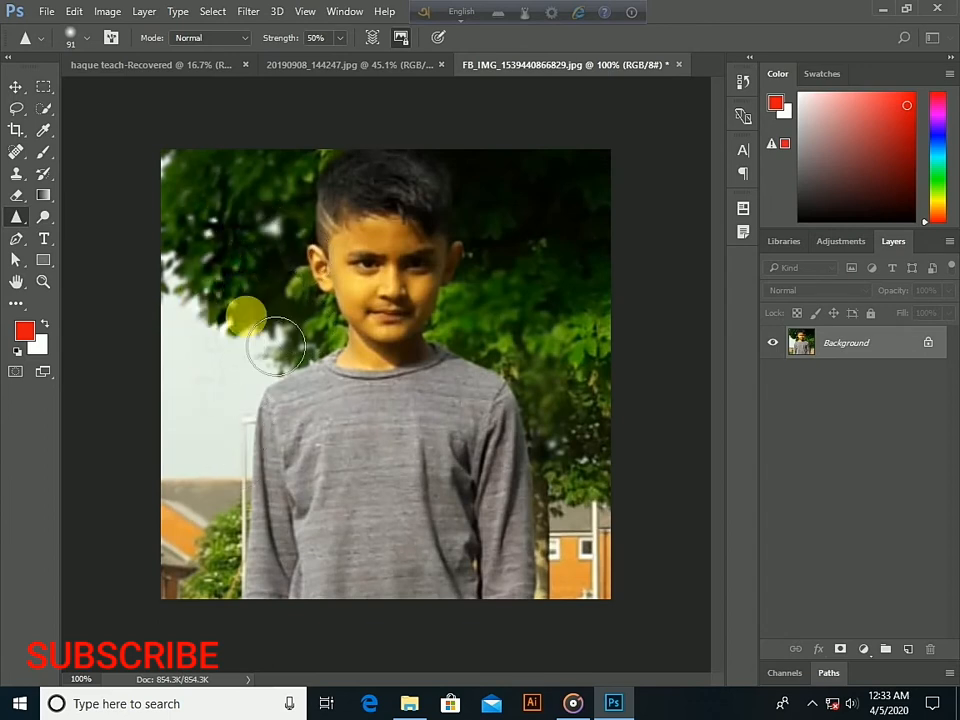
pyautogui.moveTo(250, 254)
pyautogui.mouseDown()
pyautogui.moveTo(246, 270)
pyautogui.moveTo(227, 214)
pyautogui.moveTo(221, 330)
pyautogui.mouseUp()
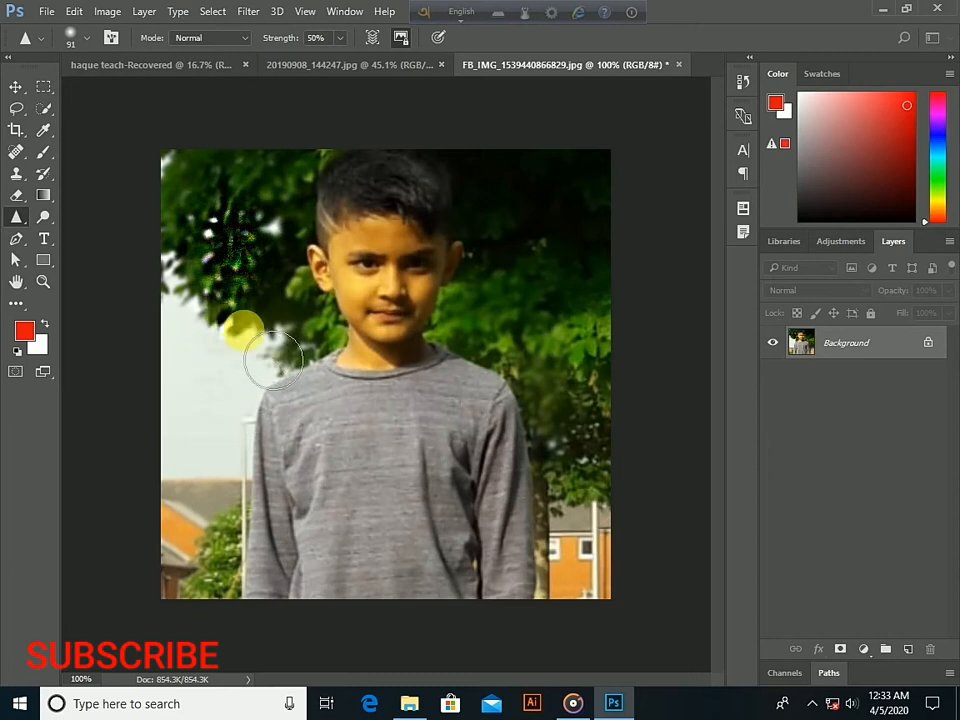
pyautogui.click(529, 355)
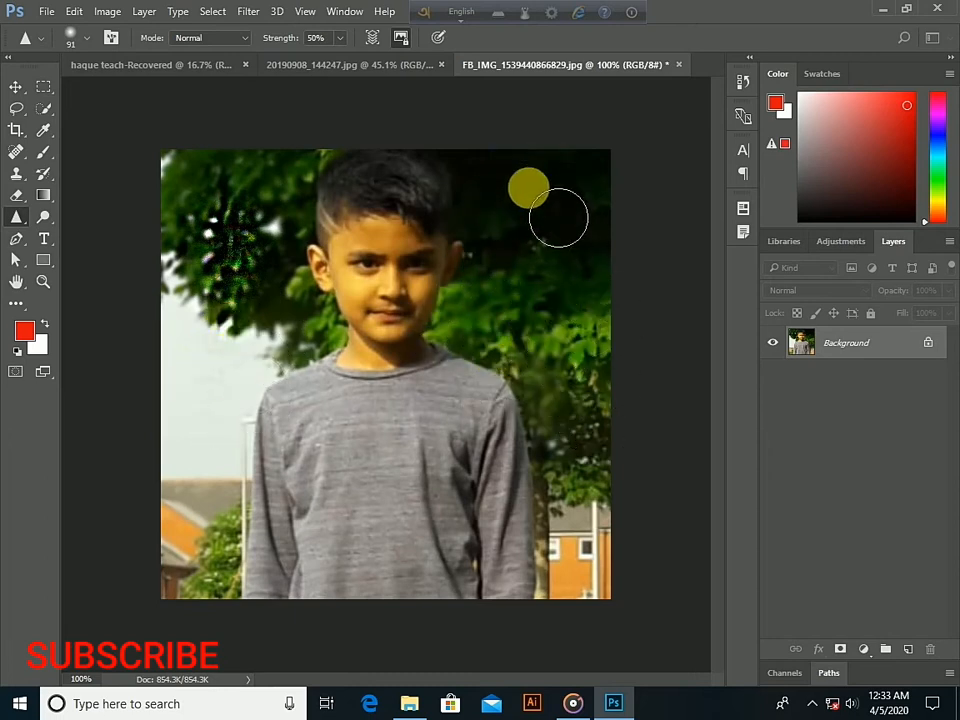
# Revert the photo to its original snapshot in the history, discarding the blur and sharpen strokes
pyautogui.rightClick(24, 226)
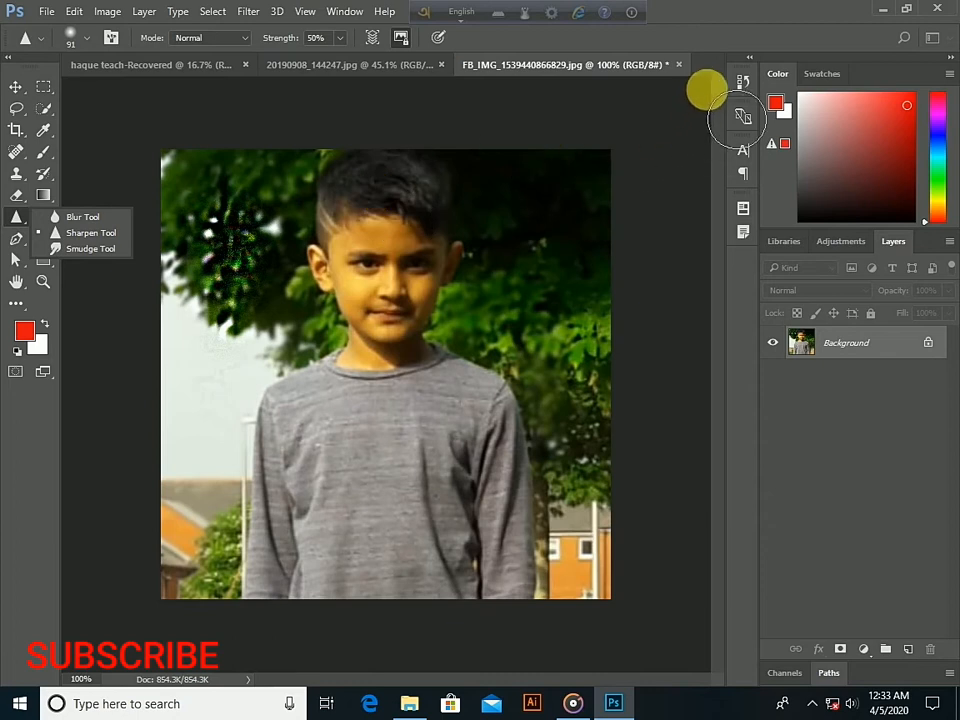
pyautogui.click(741, 86)
pyautogui.scroll(5, 643, 120)
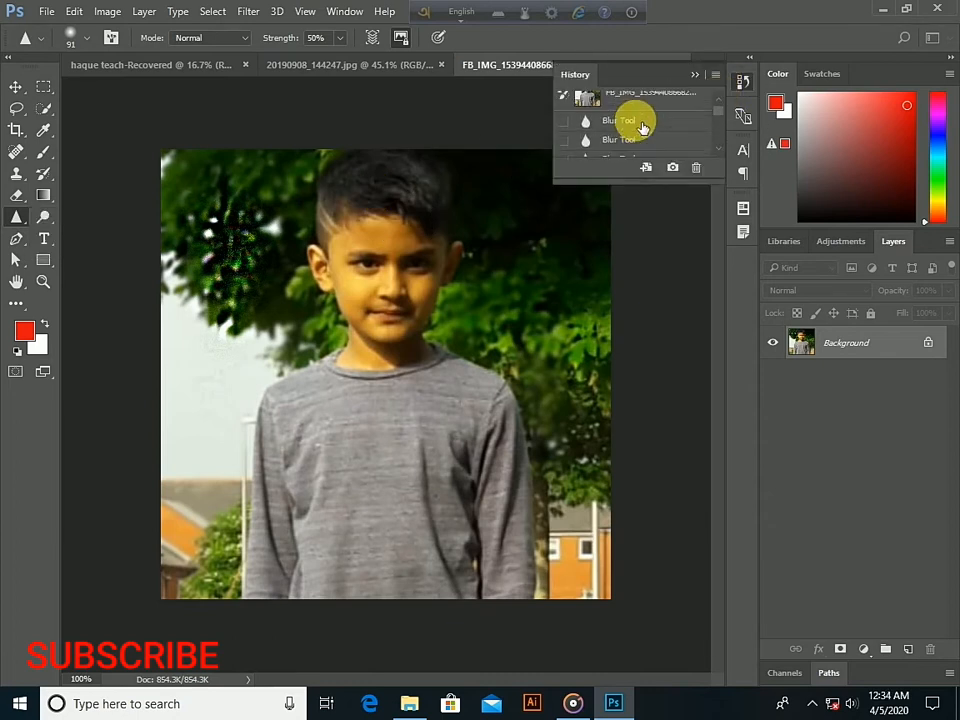
pyautogui.click(643, 112)
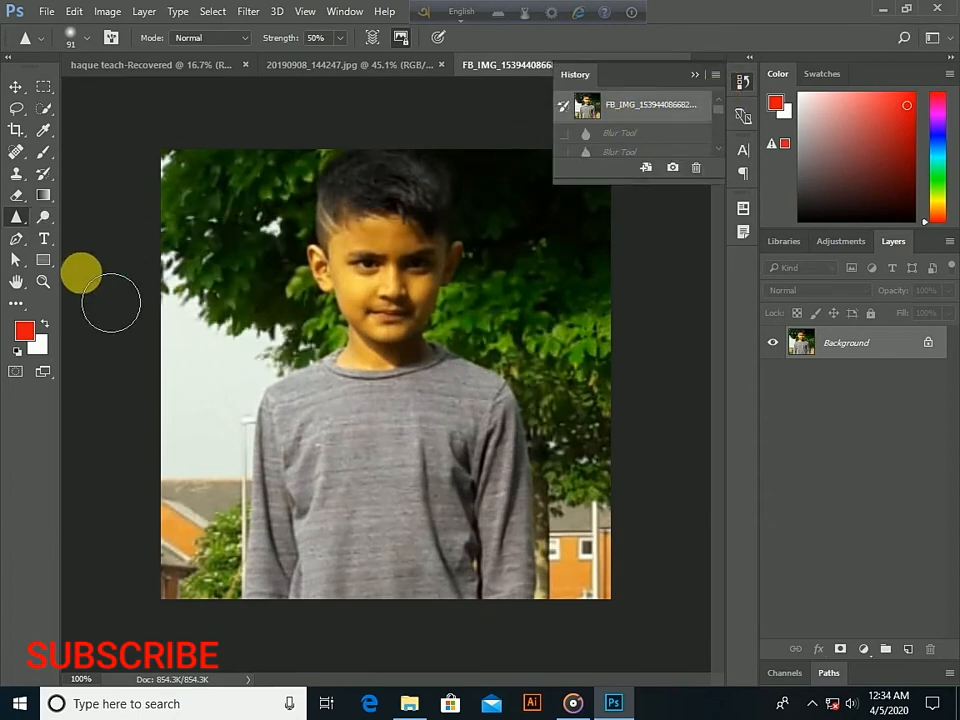
pyautogui.click(697, 75)
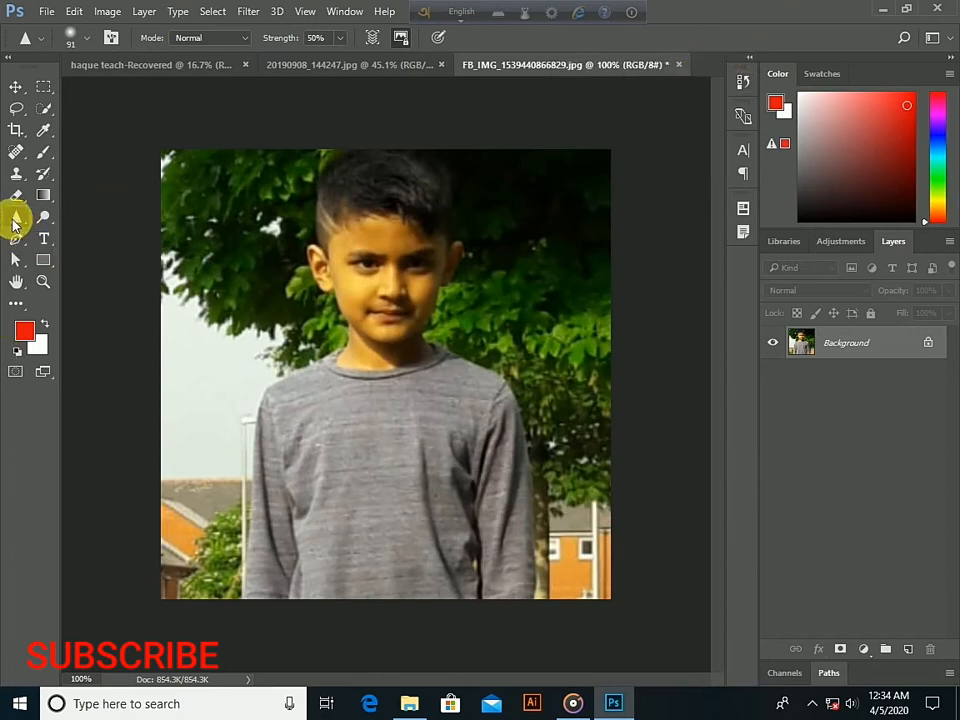
# Select the Smudge tool and set its brush size to 37 px
pyautogui.click(20, 220)
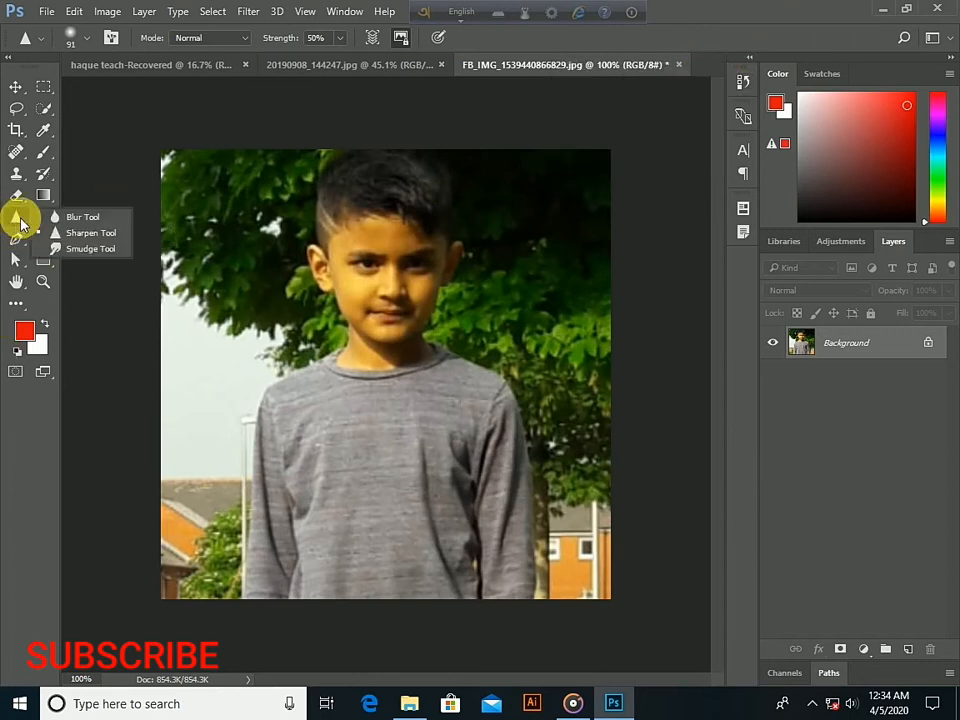
pyautogui.click(108, 251)
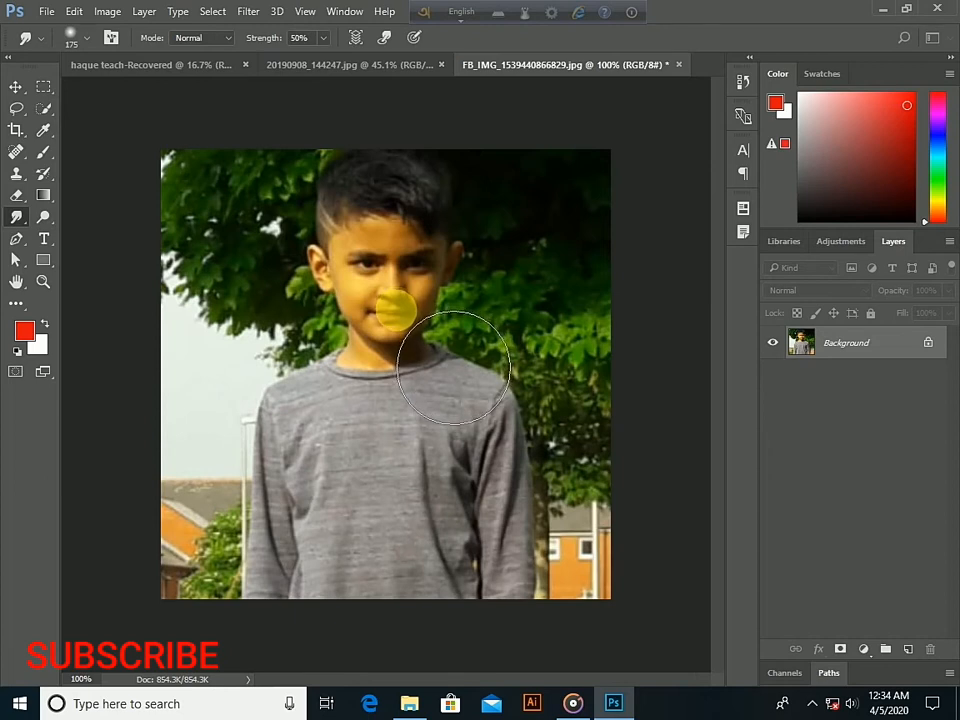
pyautogui.hotkey('ctrl', '-')
pyautogui.hotkey('ctrl', '+')
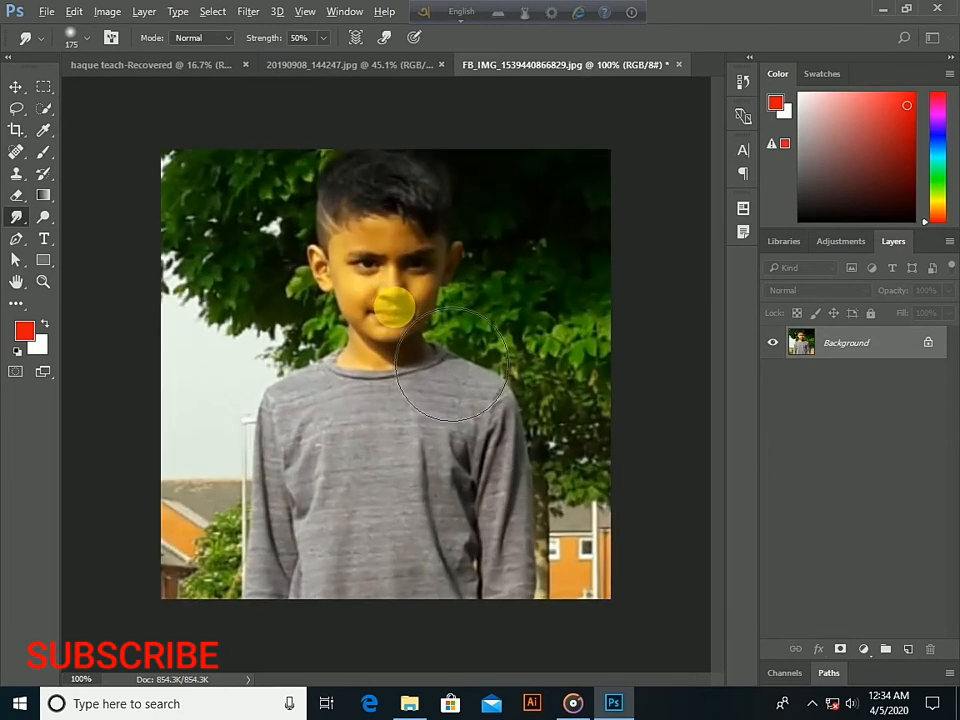
pyautogui.click(90, 40)
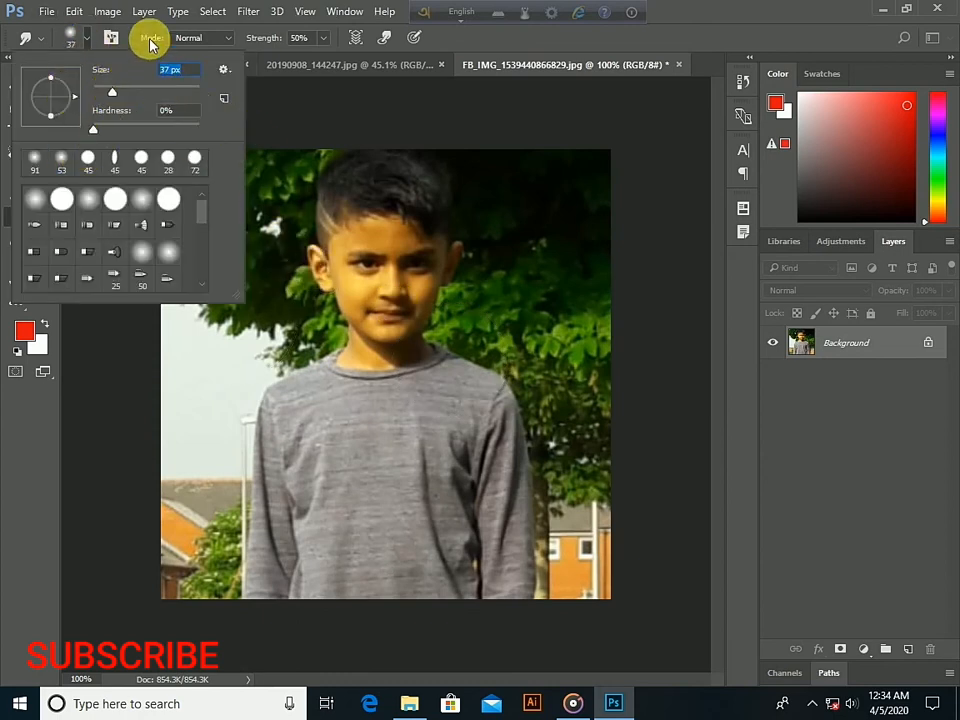
pyautogui.click(93, 40)
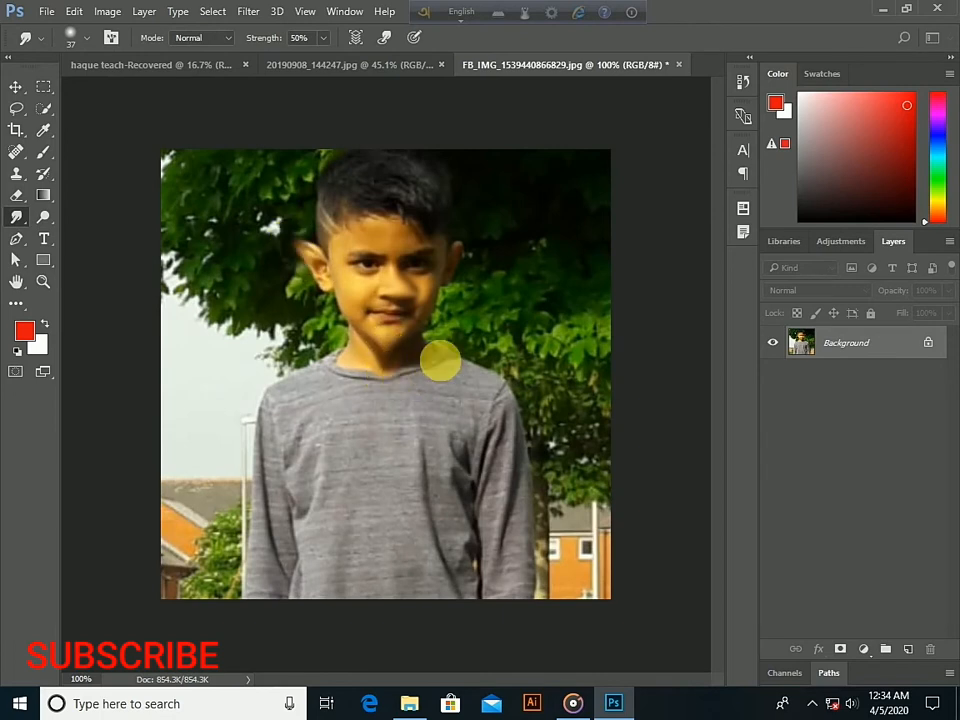
# Smudge the boy's ear, eyes, jaw and both shoulders outward to distort the portrait
pyautogui.moveTo(461, 256); pyautogui.dragTo(476, 219)
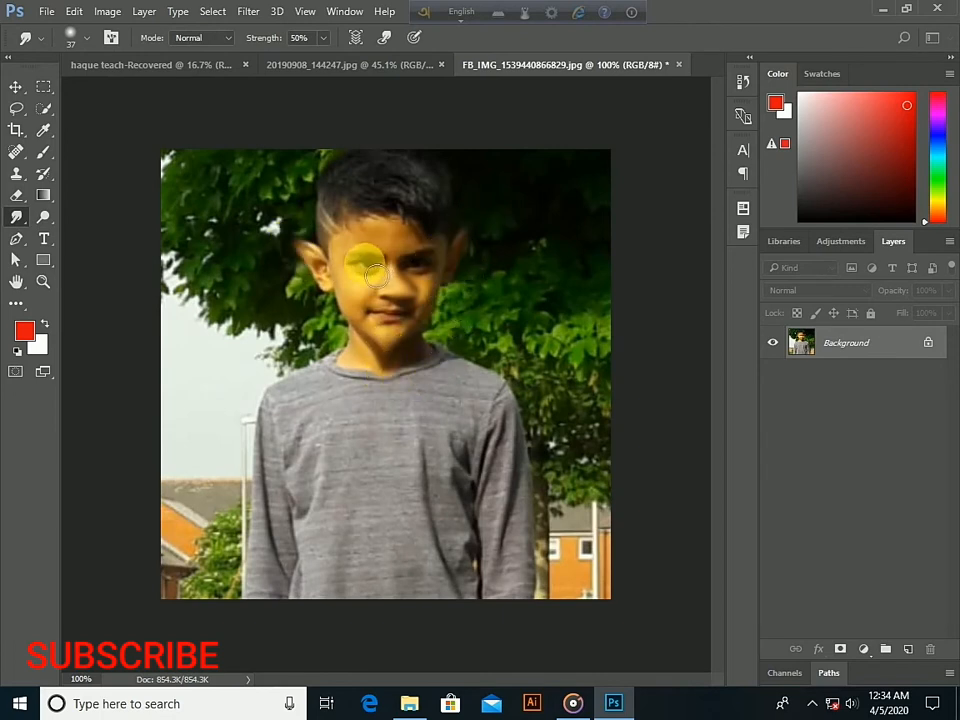
pyautogui.moveTo(367, 266)
pyautogui.mouseDown()
pyautogui.moveTo(381, 236)
pyautogui.moveTo(438, 280)
pyautogui.moveTo(383, 274)
pyautogui.moveTo(384, 257)
pyautogui.moveTo(385, 276)
pyautogui.moveTo(442, 292)
pyautogui.moveTo(422, 240)
pyautogui.mouseUp()
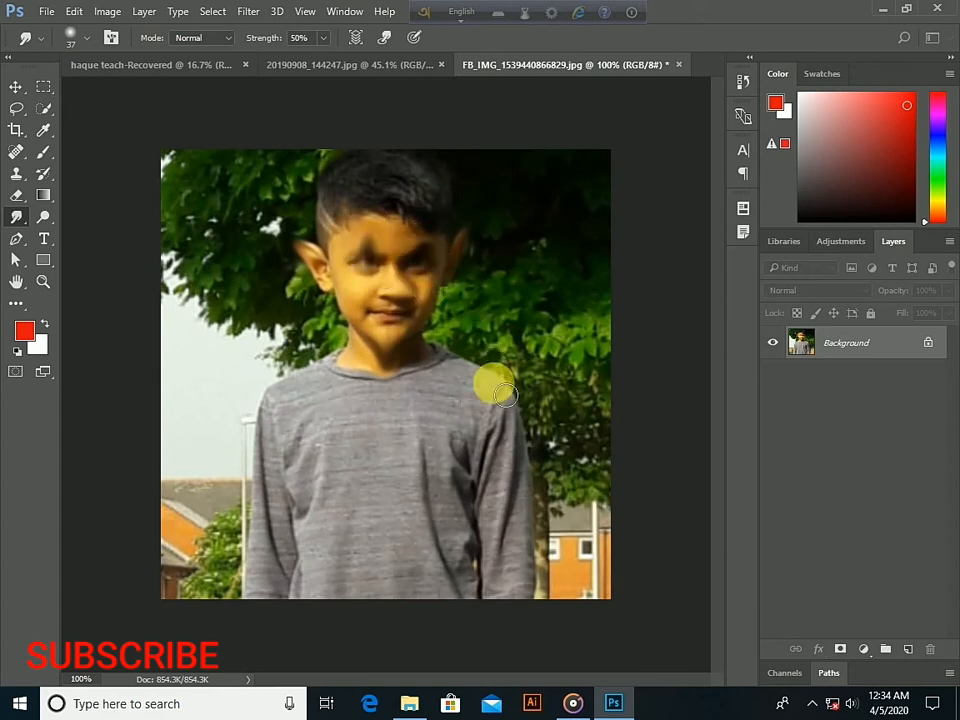
pyautogui.moveTo(358, 316); pyautogui.dragTo(320, 321)
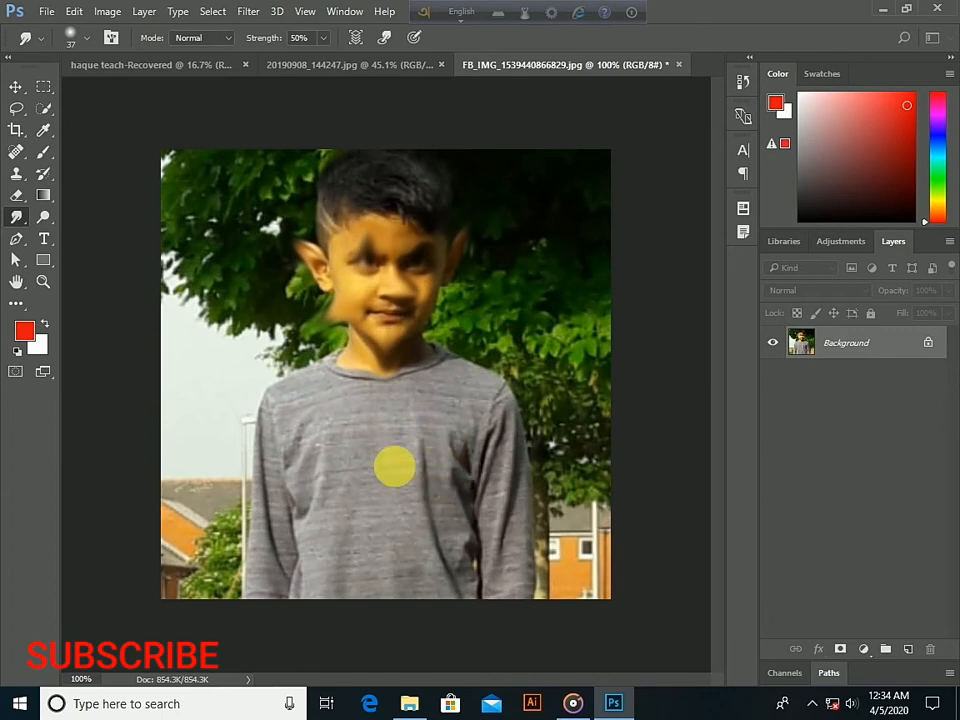
pyautogui.moveTo(506, 396); pyautogui.dragTo(504, 336)
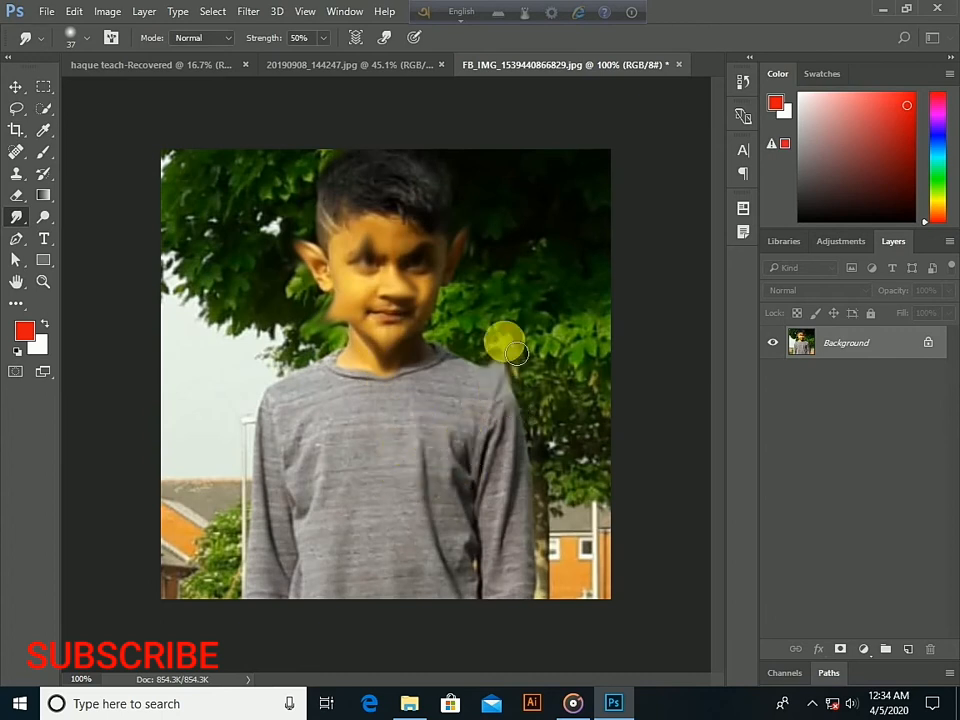
pyautogui.moveTo(508, 411); pyautogui.dragTo(560, 407)
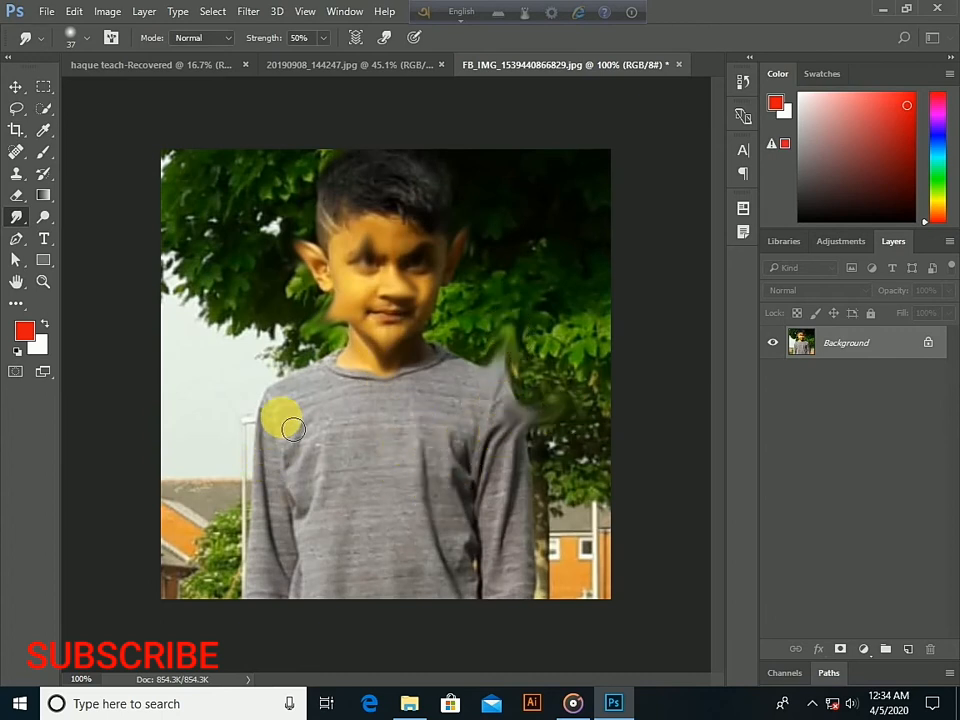
pyautogui.moveTo(282, 418); pyautogui.dragTo(238, 462)
pyautogui.moveTo(335, 396); pyautogui.dragTo(257, 343)
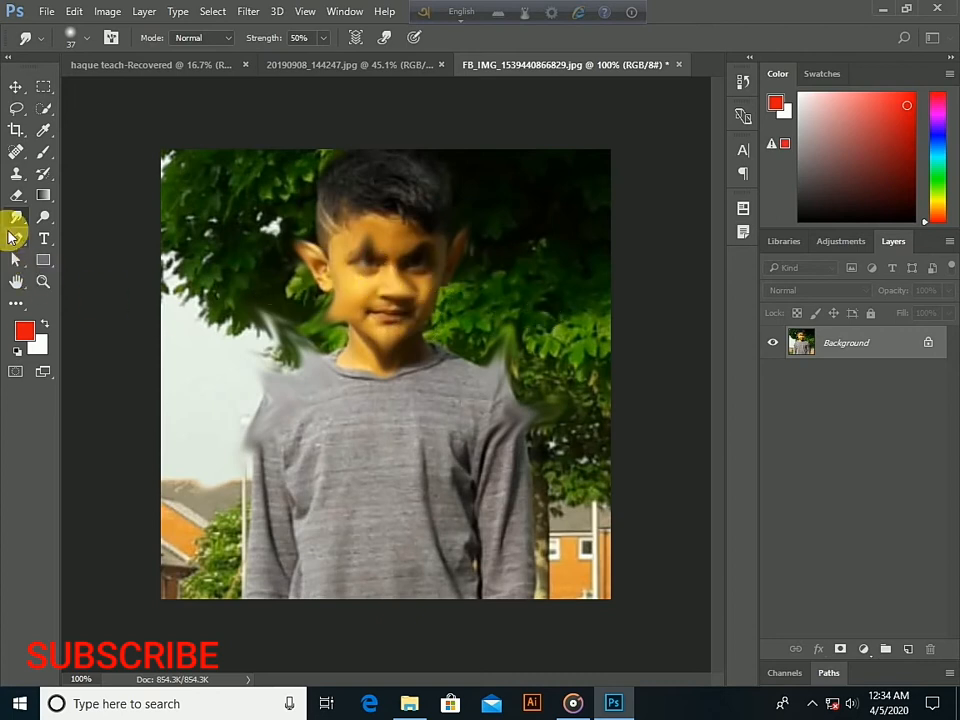
# Switch to the Dodge tool and restore the smudged photo to its original history snapshot
pyautogui.rightClick(13, 218)
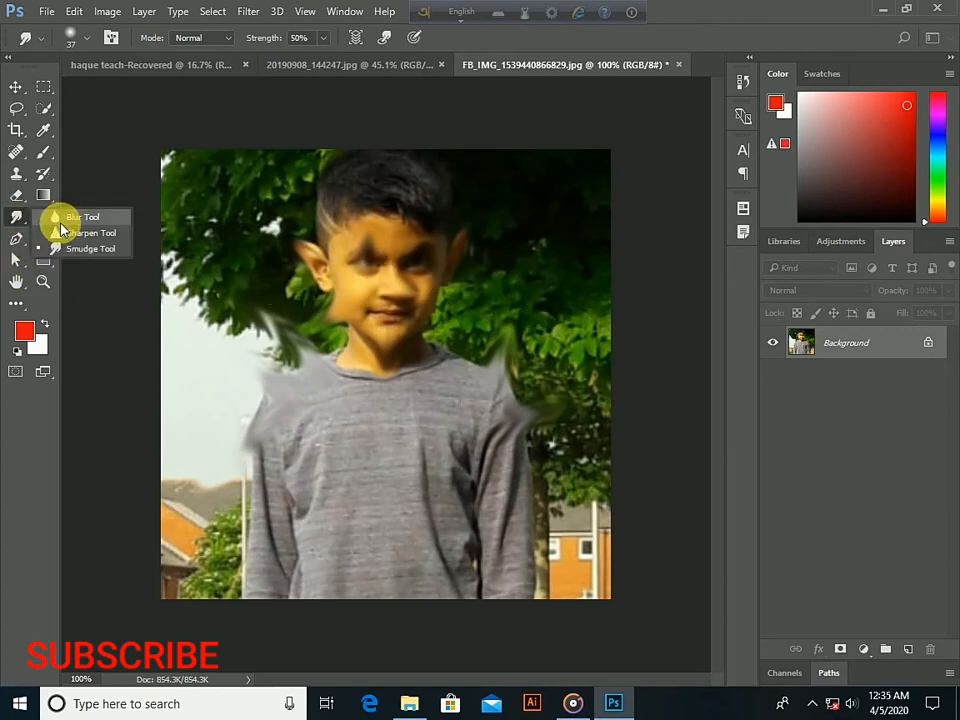
pyautogui.click(58, 217)
pyautogui.click(43, 222)
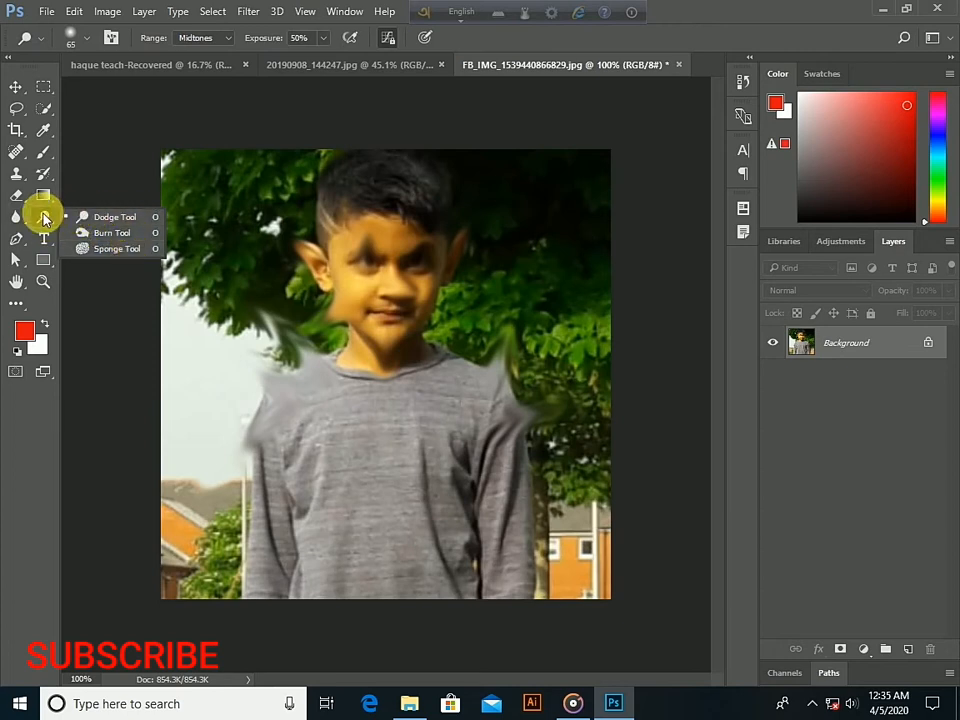
pyautogui.click(41, 216)
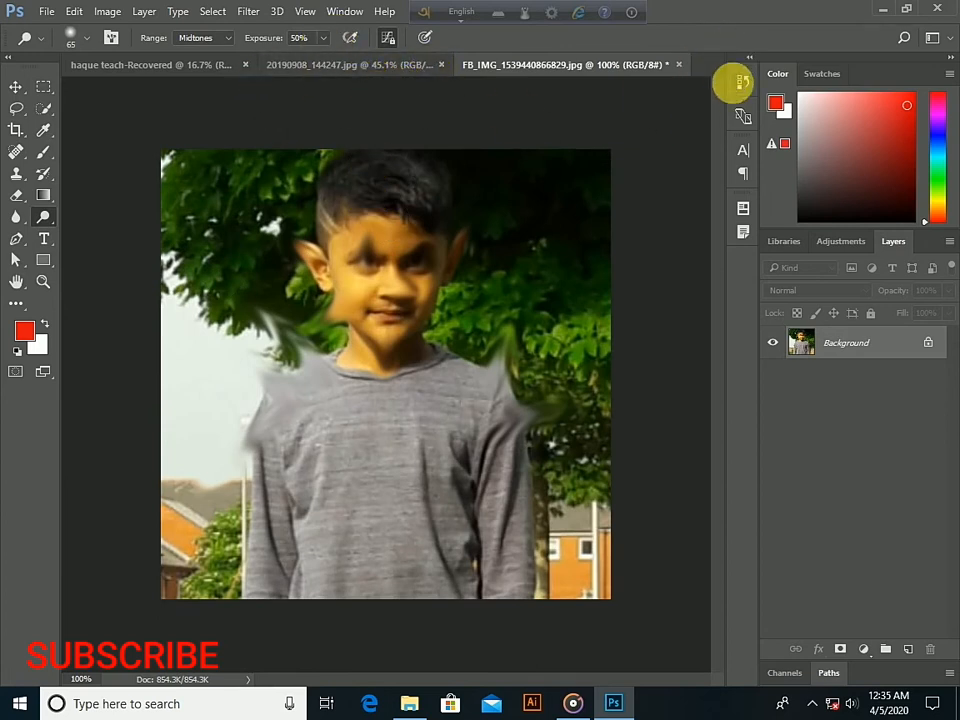
pyautogui.click(740, 84)
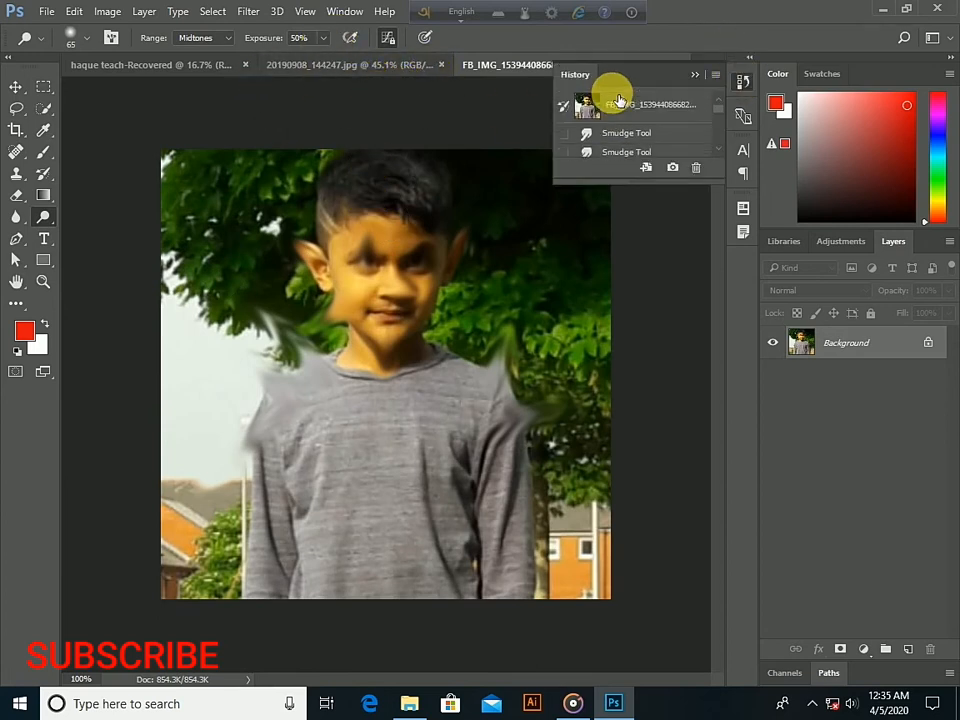
pyautogui.click(620, 105)
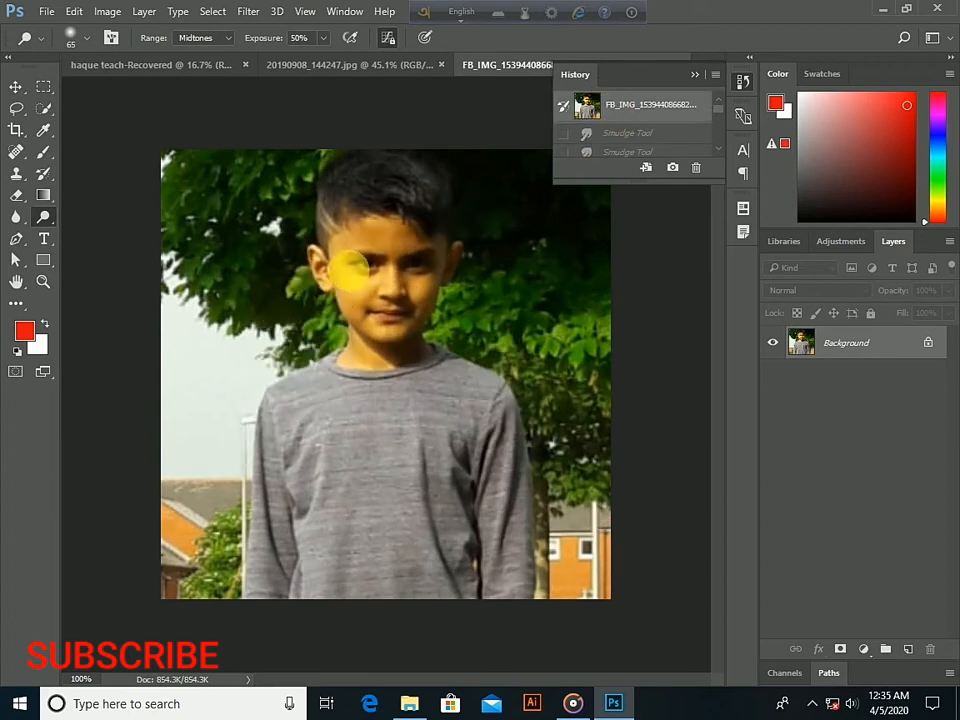
# Choose the Dodge tool with the Midtones range and set its exposure to 63%
pyautogui.rightClick(43, 217)
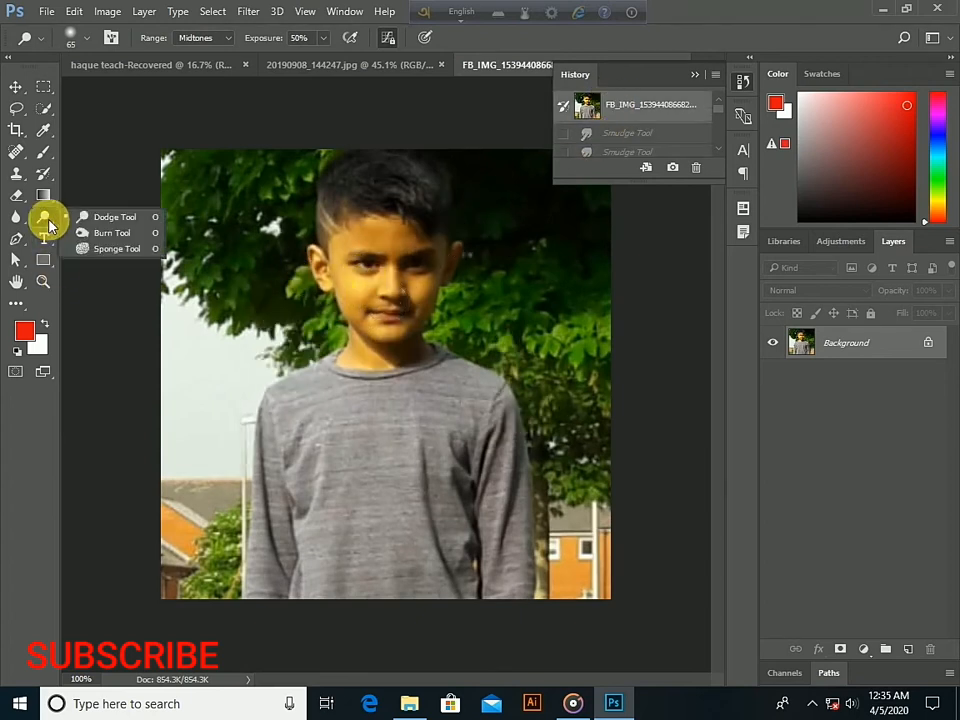
pyautogui.click(123, 222)
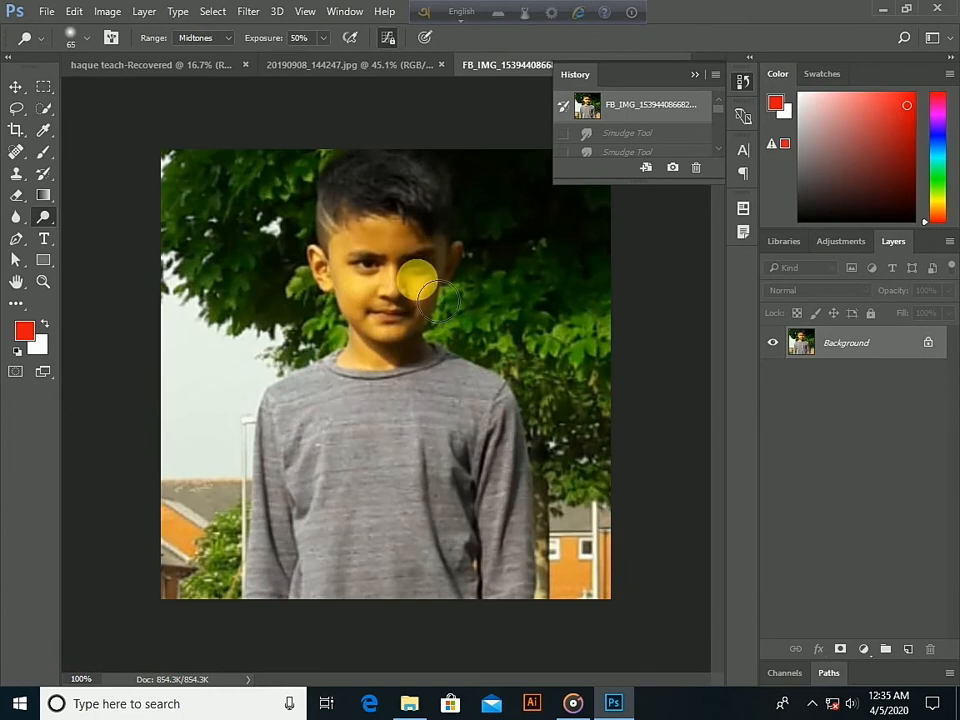
pyautogui.scroll(2, 430, 297)
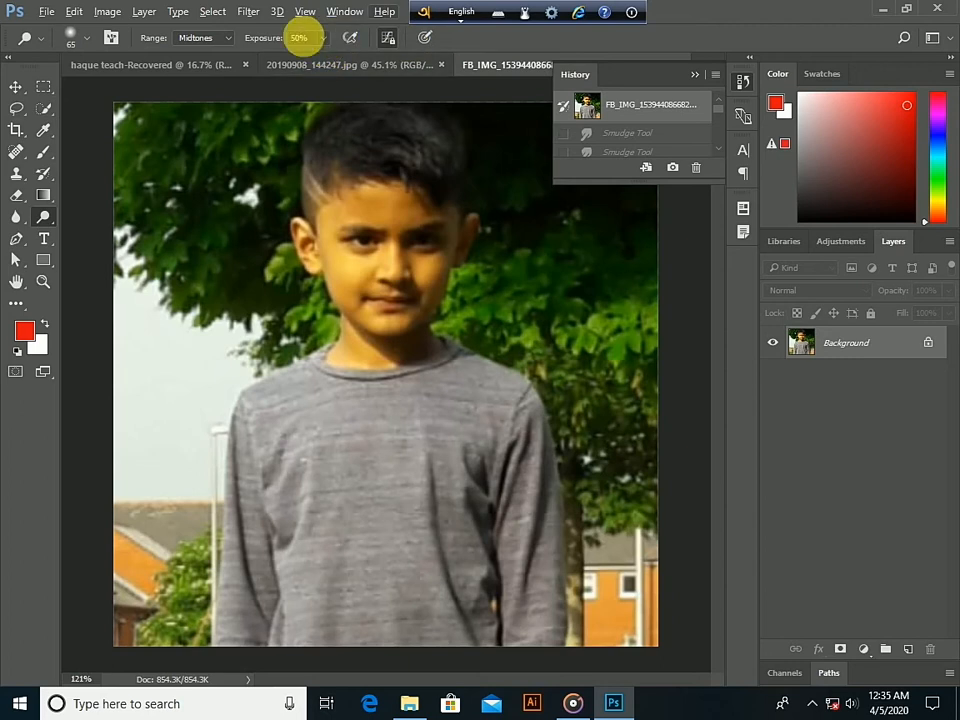
pyautogui.click(227, 38)
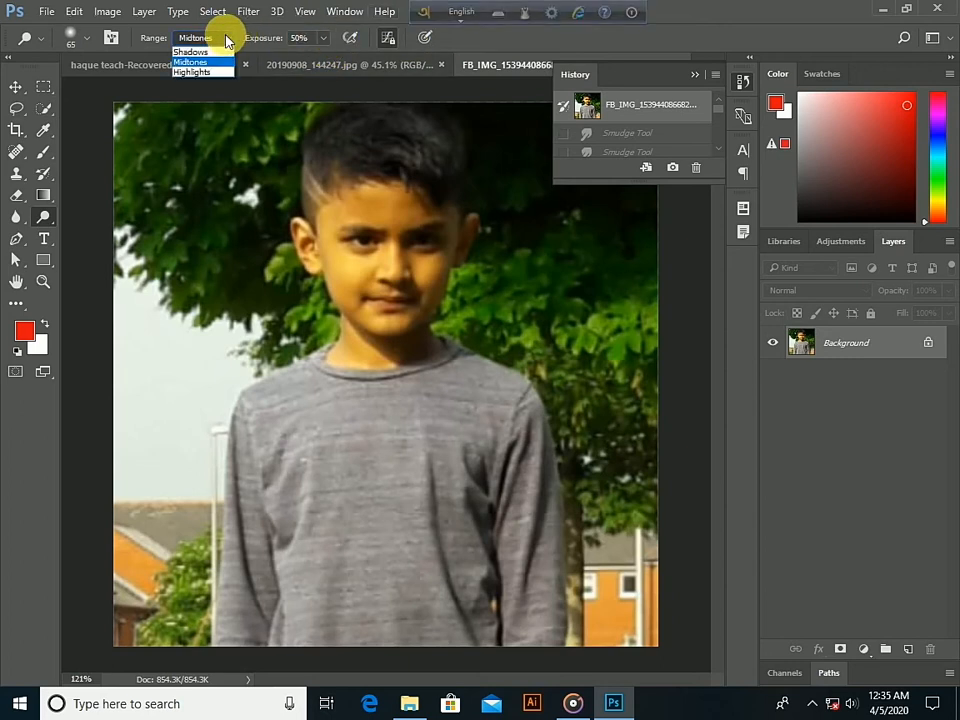
pyautogui.click(227, 40)
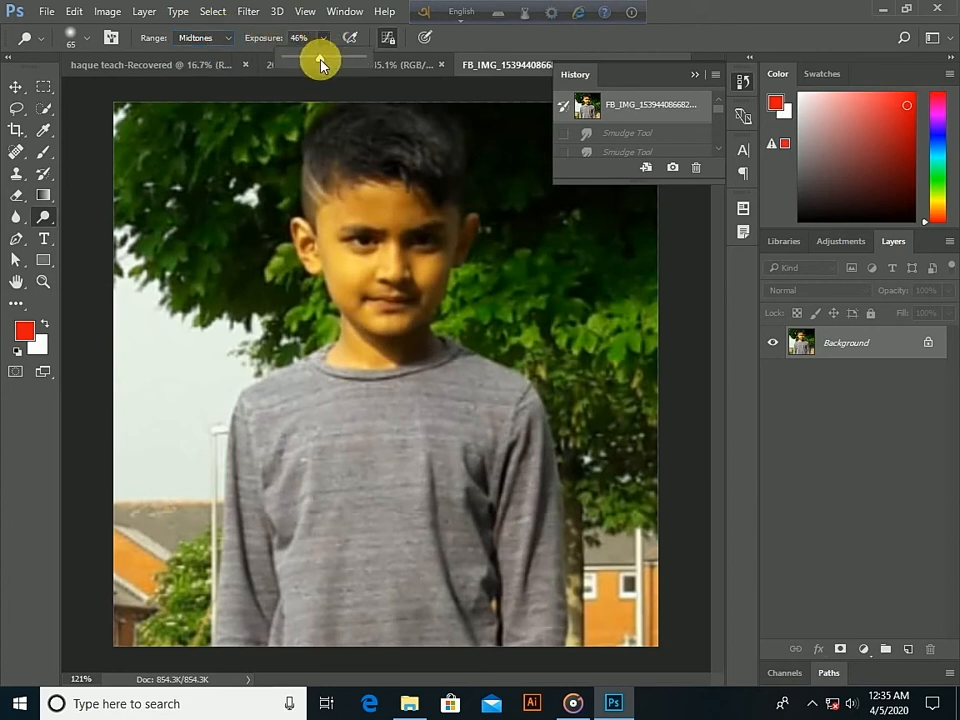
pyautogui.moveTo(312, 63); pyautogui.dragTo(313, 61)
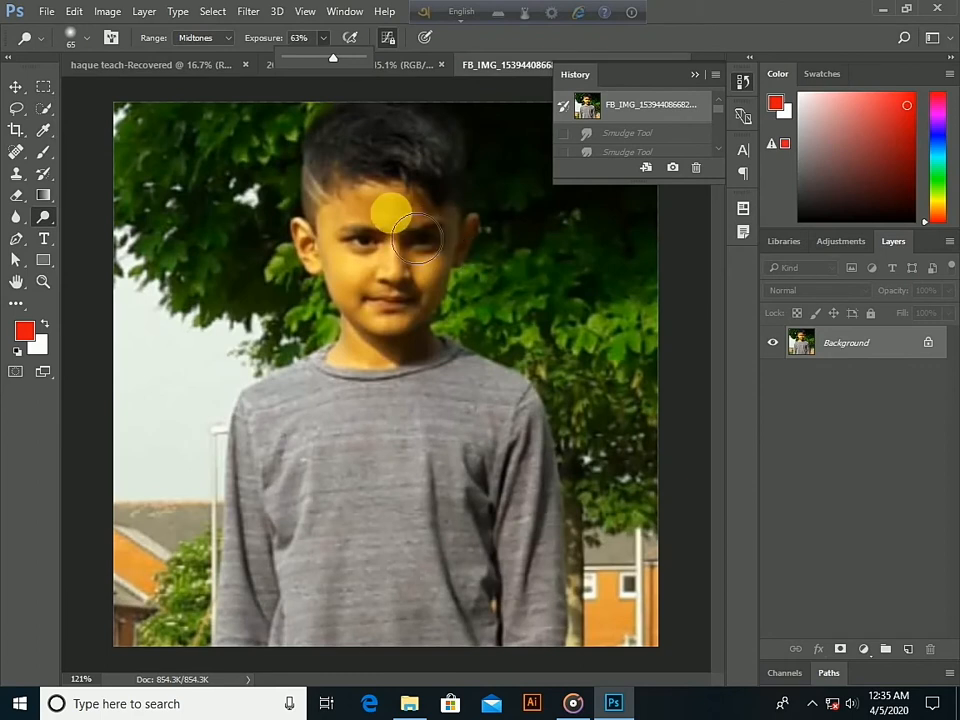
# Reduce the dodge brush to 20 px and lighten the boy's face from the brow down to the chin
pyautogui.press('[')
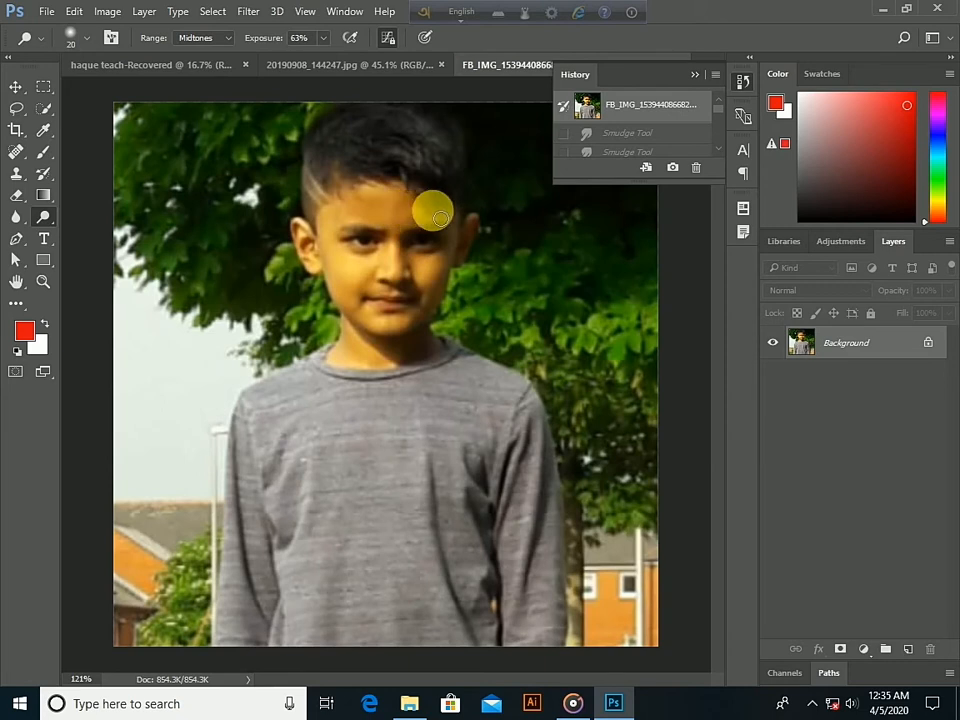
pyautogui.moveTo(440, 218)
pyautogui.mouseDown()
pyautogui.moveTo(407, 208)
pyautogui.moveTo(464, 219)
pyautogui.mouseUp()
pyautogui.moveTo(466, 244)
pyautogui.mouseDown()
pyautogui.moveTo(464, 236)
pyautogui.moveTo(463, 281)
pyautogui.moveTo(441, 292)
pyautogui.moveTo(431, 314)
pyautogui.moveTo(351, 279)
pyautogui.moveTo(435, 285)
pyautogui.moveTo(405, 330)
pyautogui.moveTo(439, 285)
pyautogui.moveTo(425, 352)
pyautogui.moveTo(433, 319)
pyautogui.moveTo(396, 336)
pyautogui.mouseUp()
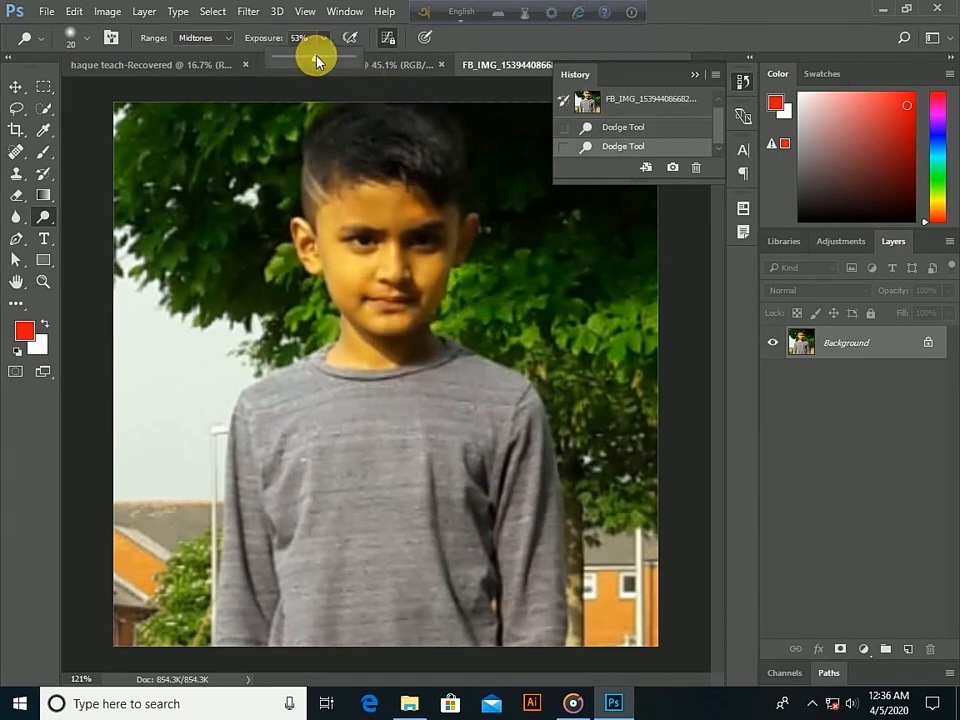
# Dodge the boy's face from forehead to chin with 50% exposure and a 28 px brush
pyautogui.moveTo(313, 60); pyautogui.dragTo(316, 58)
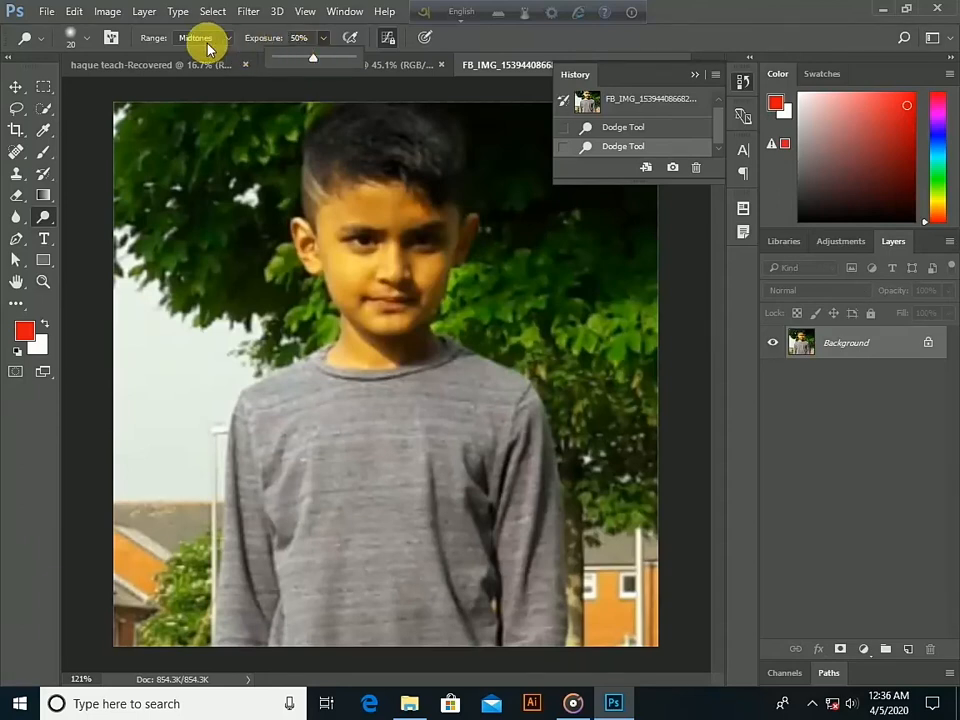
pyautogui.click(70, 42)
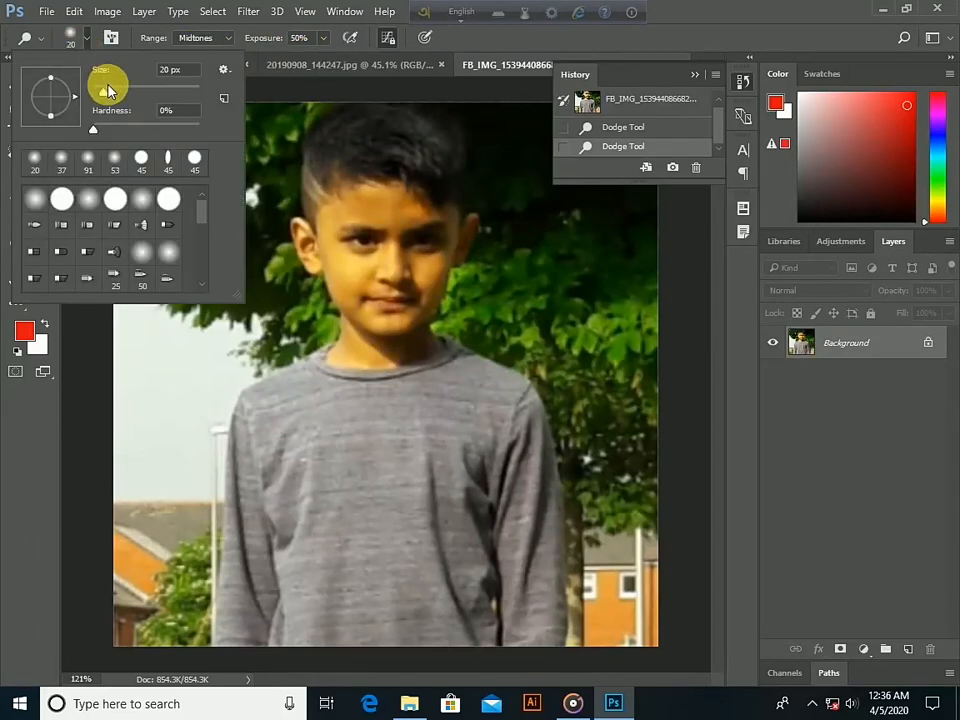
pyautogui.click(85, 42)
pyautogui.click(85, 42)
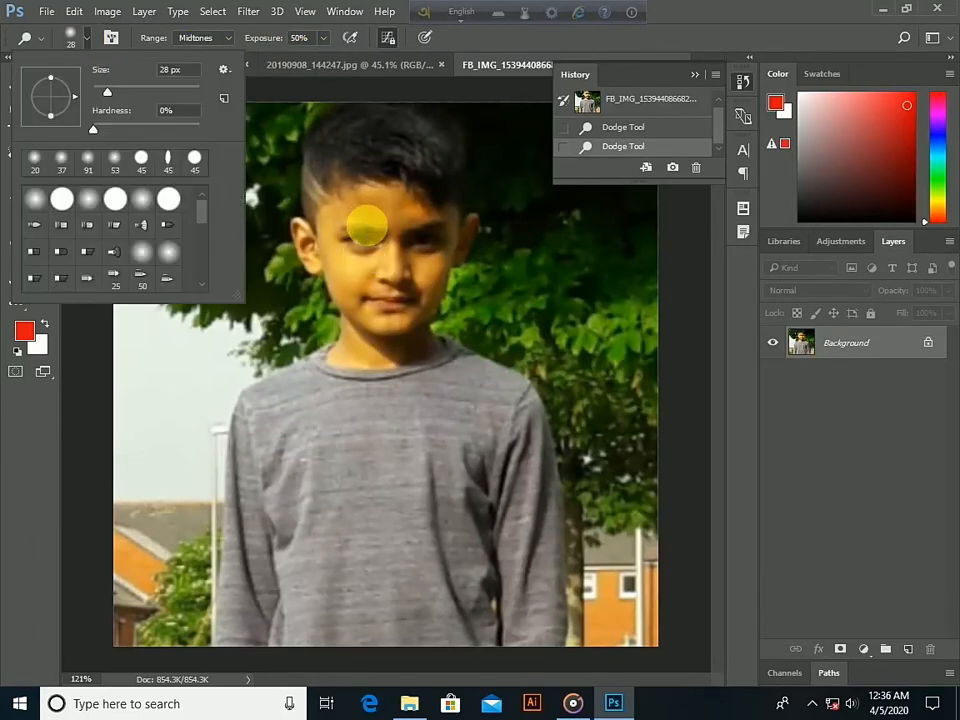
pyautogui.click(439, 246)
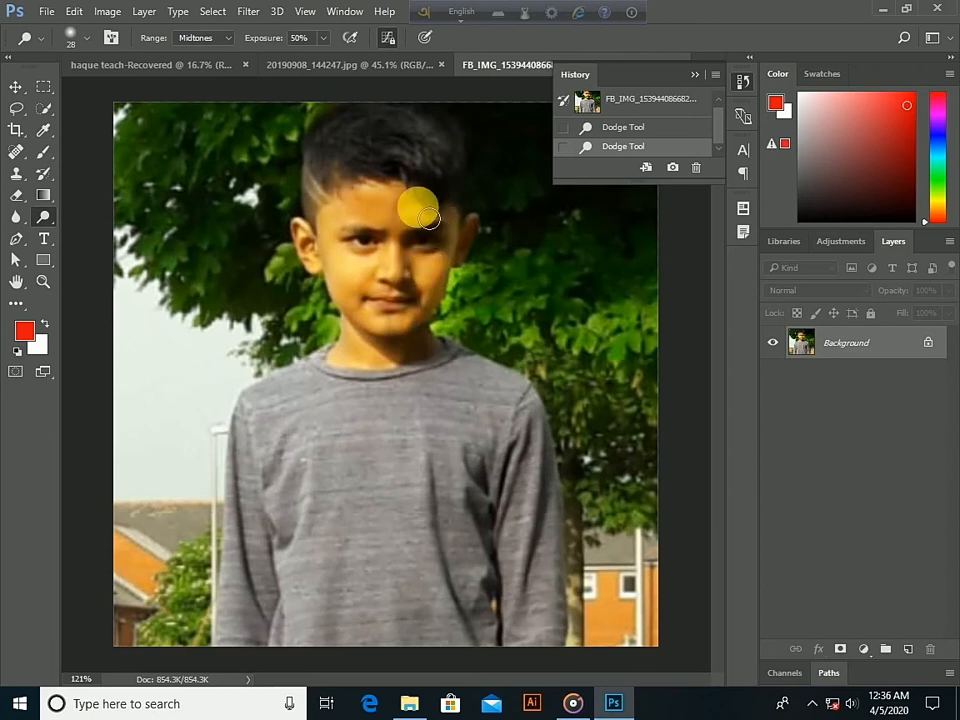
pyautogui.moveTo(427, 216)
pyautogui.mouseDown()
pyautogui.moveTo(463, 218)
pyautogui.moveTo(408, 345)
pyautogui.mouseUp()
# Switch to the 20190908_144247.jpg portrait and dodge the man's forehead and cheek, raising the exposure to 99%
pyautogui.click(296, 67)
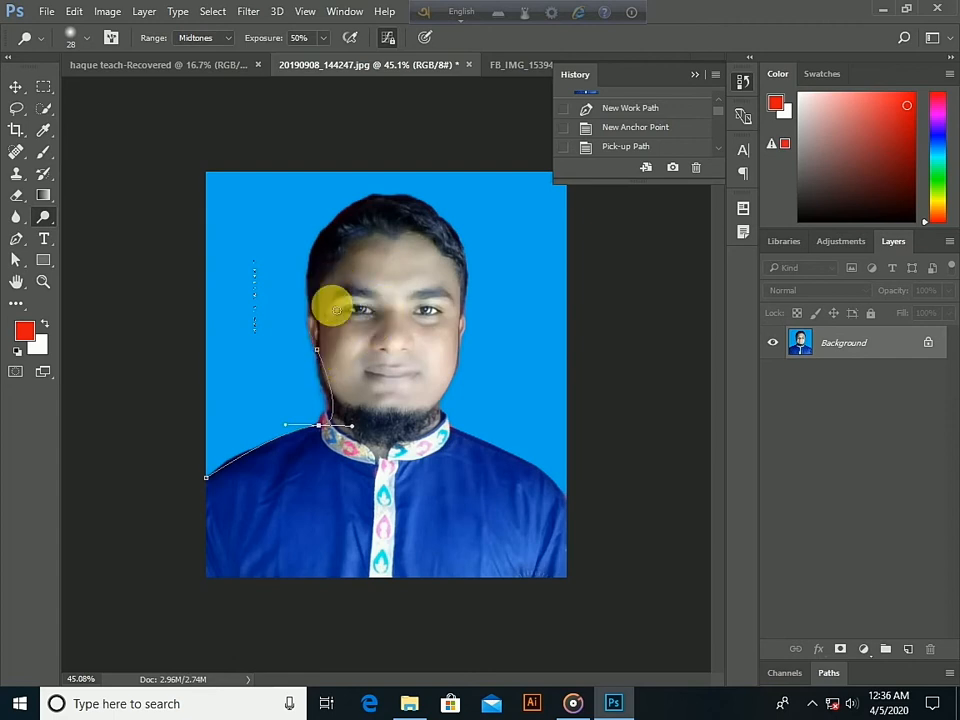
pyautogui.click(383, 301)
pyautogui.click(323, 37)
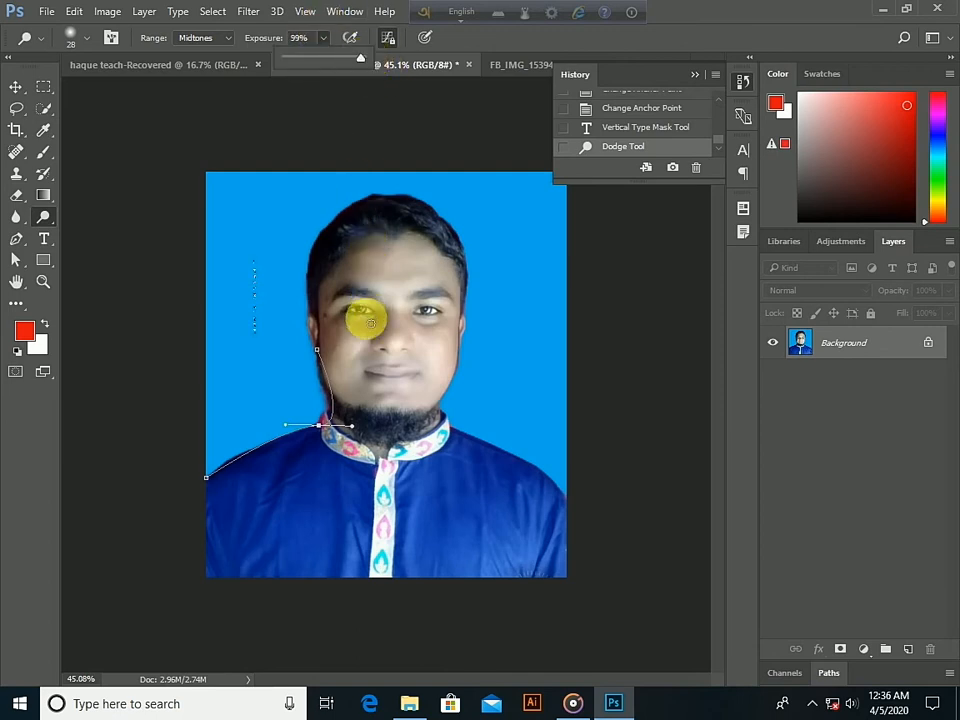
pyautogui.click(372, 323)
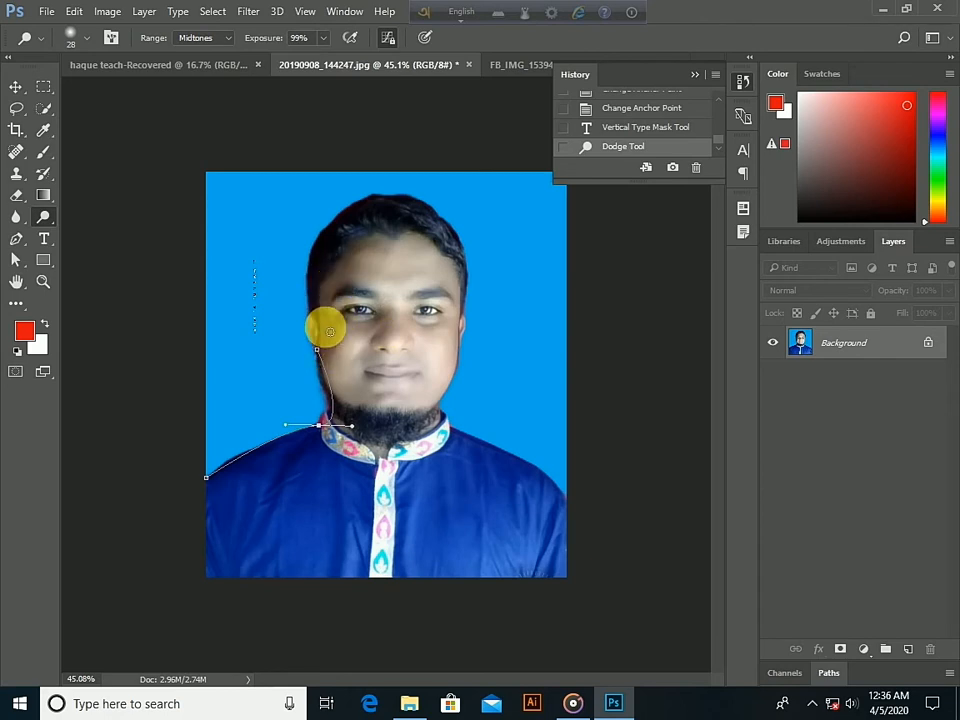
pyautogui.moveTo(335, 352); pyautogui.dragTo(332, 366)
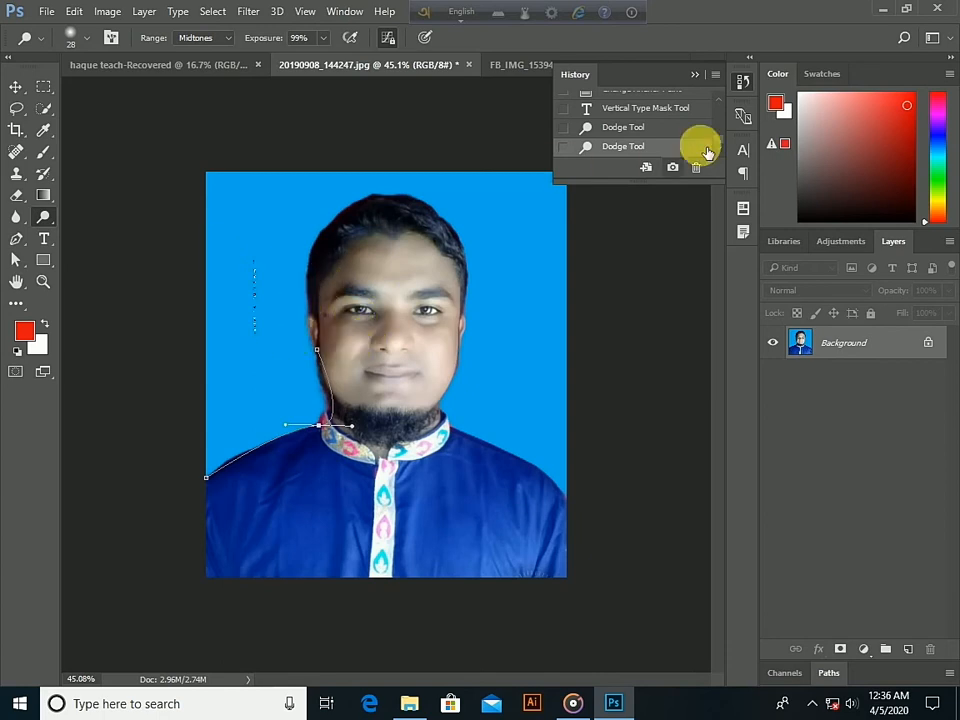
# Restore the man's portrait to its original history snapshot and set the dodge brush size to 59 px
pyautogui.scroll(10, 704, 125)
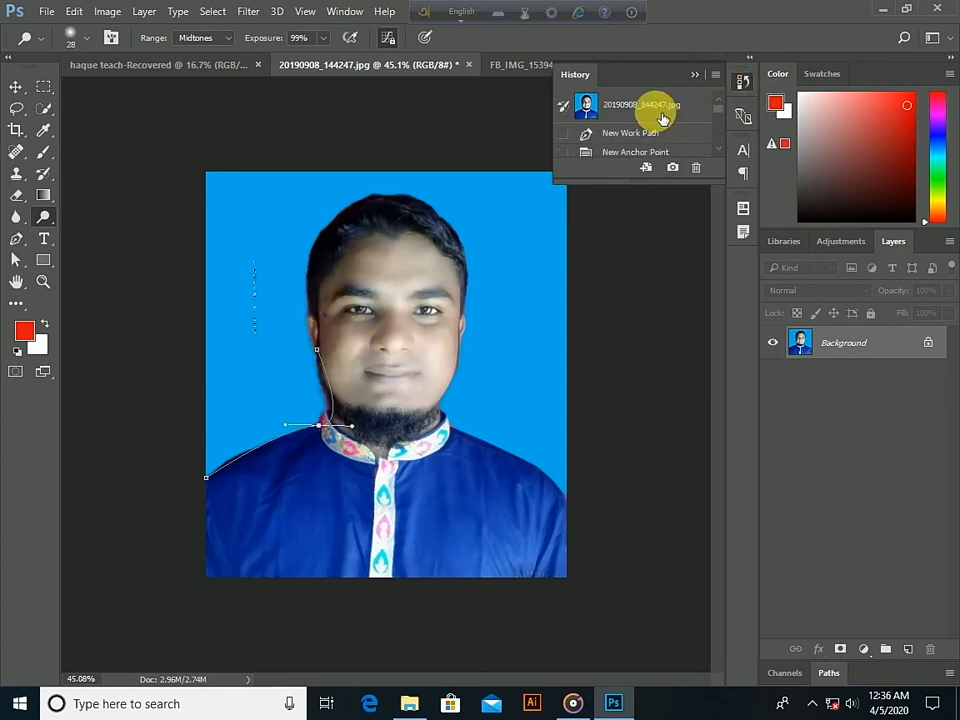
pyautogui.click(660, 112)
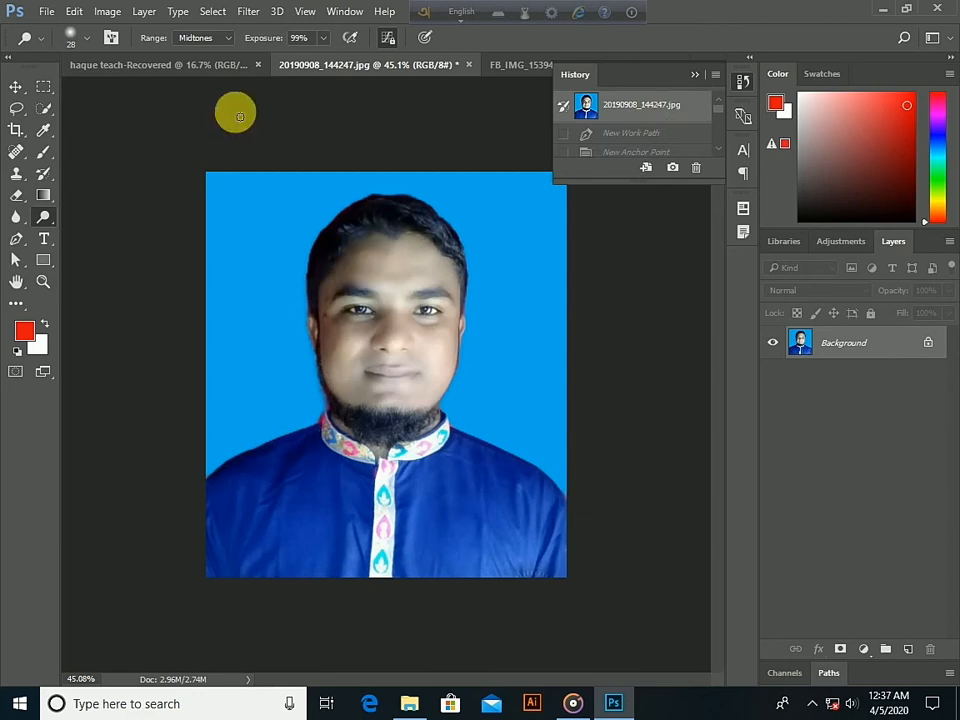
pyautogui.click(85, 37)
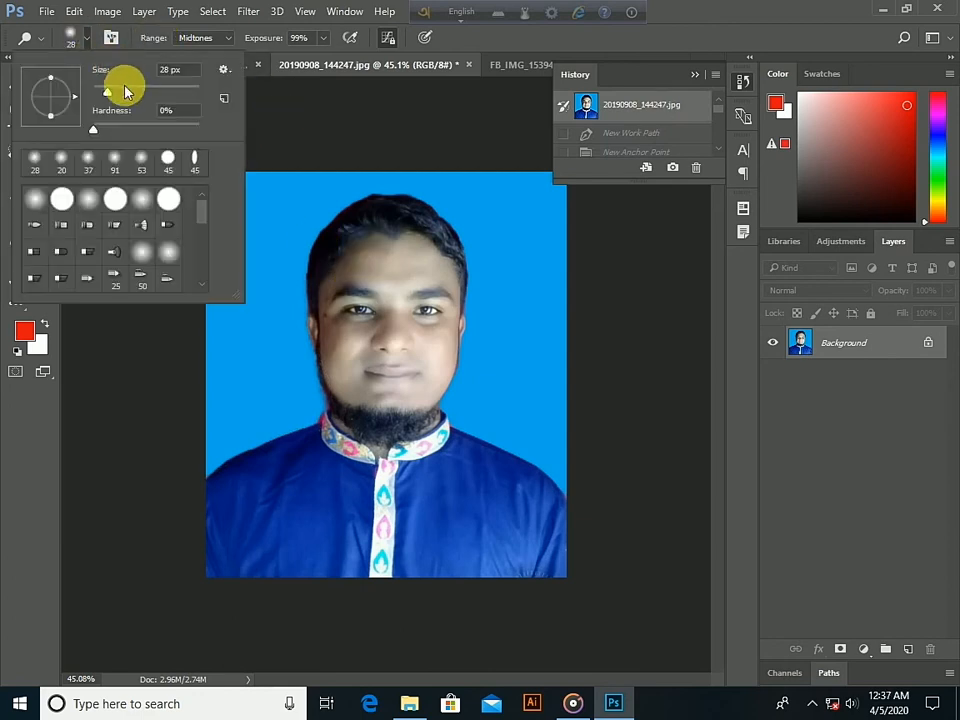
pyautogui.click(88, 36)
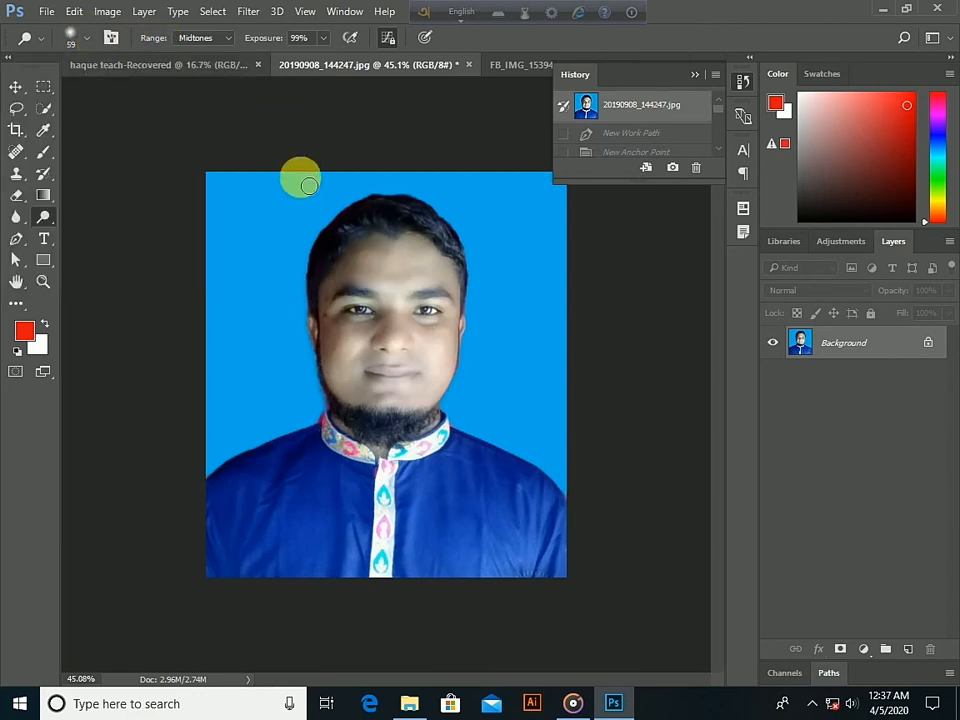
# Dodge the man's hair, jaw and cheeks, and revert the portrait to its original history snapshot
pyautogui.moveTo(328, 218)
pyautogui.mouseDown()
pyautogui.moveTo(342, 265)
pyautogui.moveTo(400, 255)
pyautogui.moveTo(410, 278)
pyautogui.moveTo(358, 272)
pyautogui.moveTo(342, 290)
pyautogui.moveTo(409, 253)
pyautogui.moveTo(466, 296)
pyautogui.mouseUp()
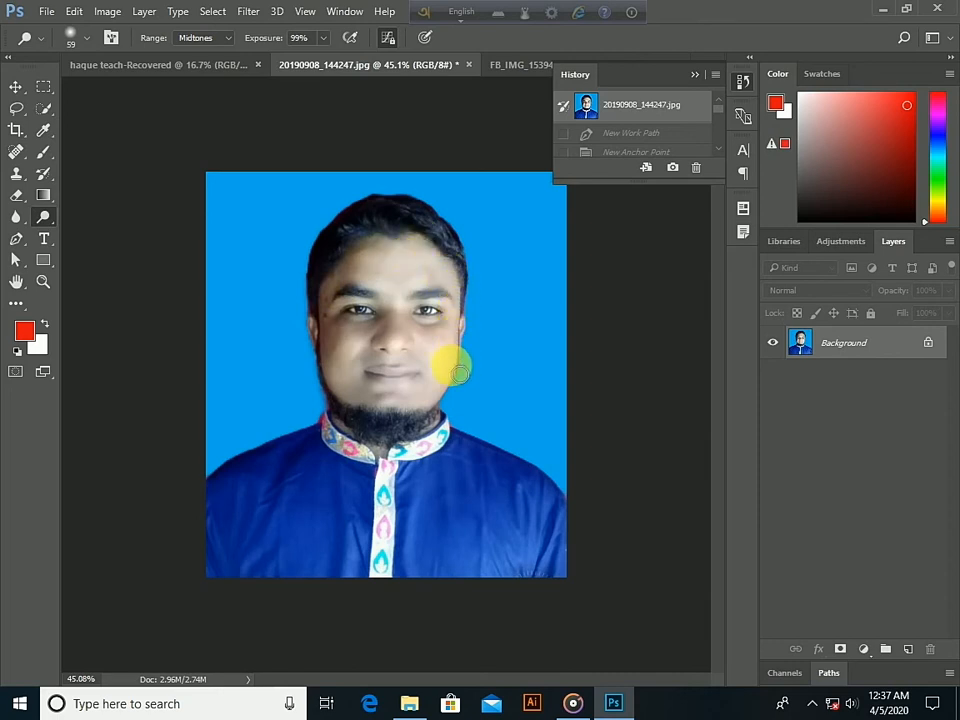
pyautogui.moveTo(447, 409)
pyautogui.mouseDown()
pyautogui.moveTo(377, 399)
pyautogui.moveTo(357, 367)
pyautogui.moveTo(357, 398)
pyautogui.moveTo(378, 355)
pyautogui.moveTo(379, 372)
pyautogui.moveTo(346, 360)
pyautogui.moveTo(330, 289)
pyautogui.moveTo(335, 352)
pyautogui.moveTo(338, 332)
pyautogui.moveTo(362, 333)
pyautogui.moveTo(367, 345)
pyautogui.moveTo(396, 322)
pyautogui.moveTo(393, 342)
pyautogui.moveTo(419, 336)
pyautogui.moveTo(354, 292)
pyautogui.mouseUp()
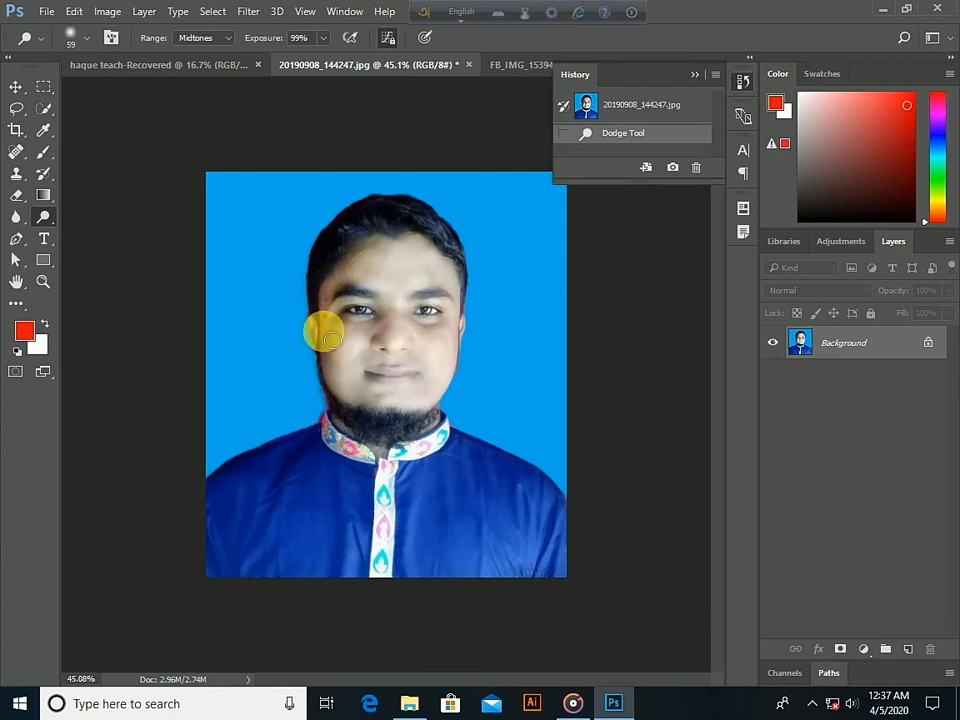
pyautogui.moveTo(331, 340)
pyautogui.mouseDown()
pyautogui.moveTo(328, 379)
pyautogui.moveTo(395, 400)
pyautogui.moveTo(405, 390)
pyautogui.mouseUp()
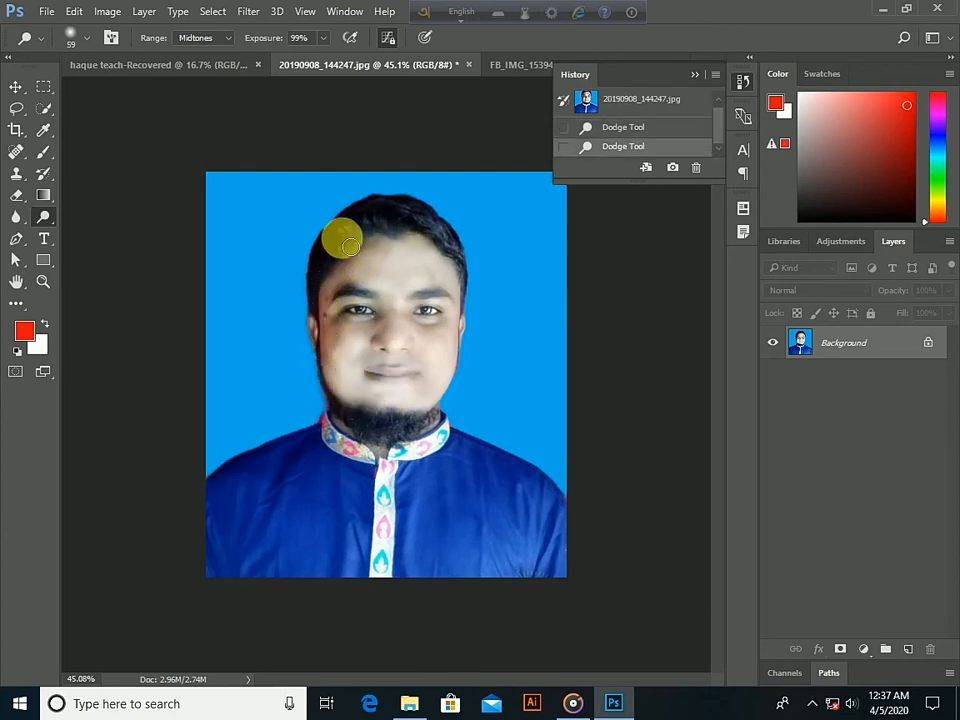
pyautogui.click(645, 102)
pyautogui.click(648, 110)
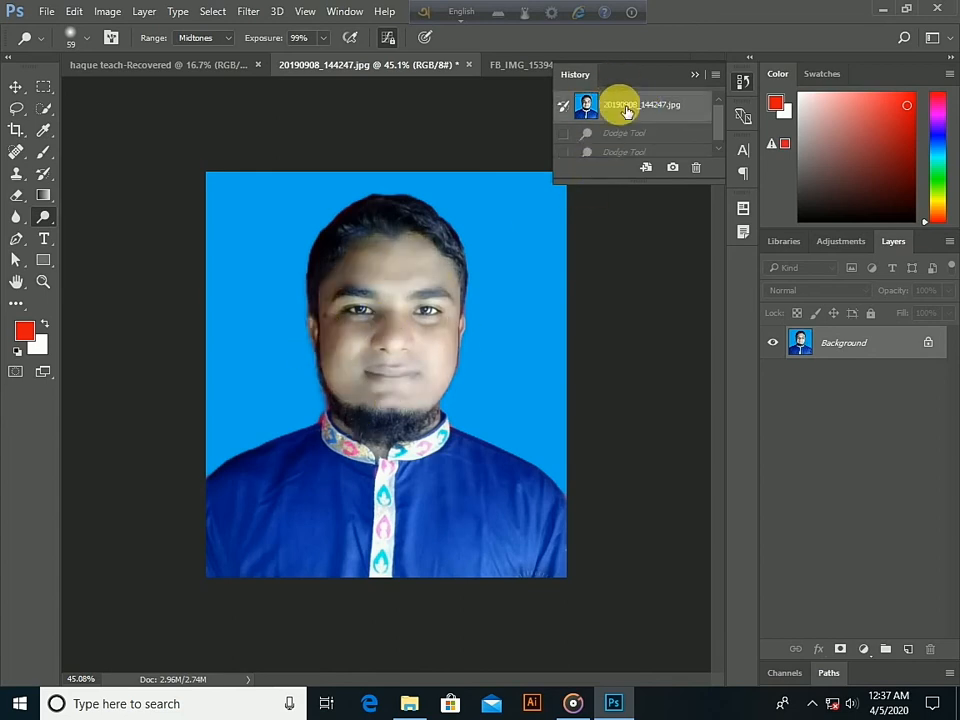
# Select the Burn tool and darken the man's hair from the side of the head to the crown at 50% exposure
pyautogui.rightClick(43, 217)
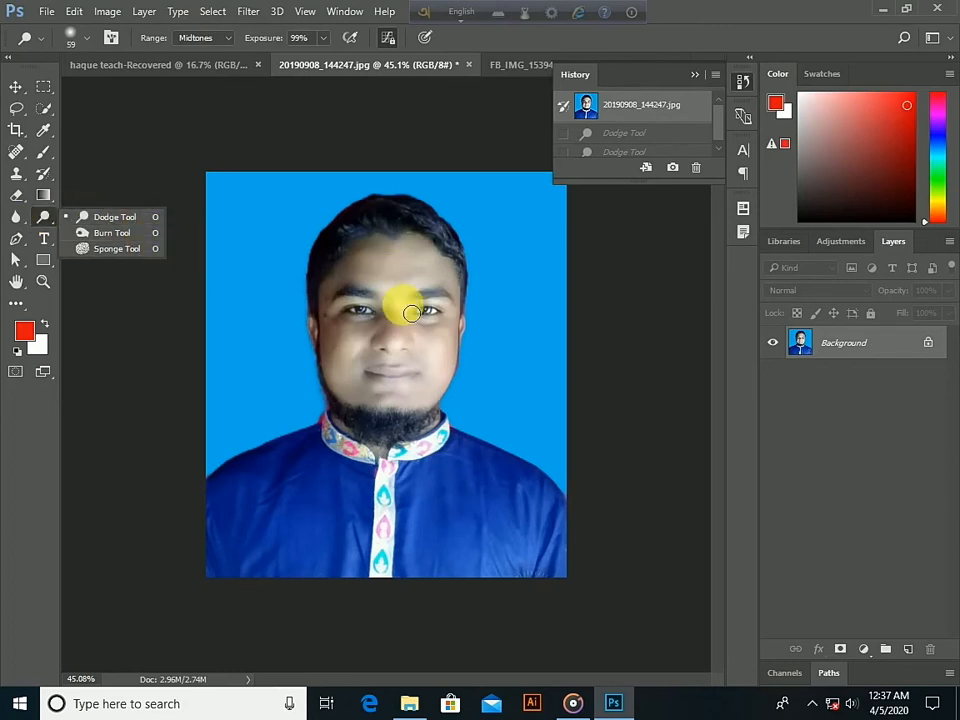
pyautogui.click(120, 236)
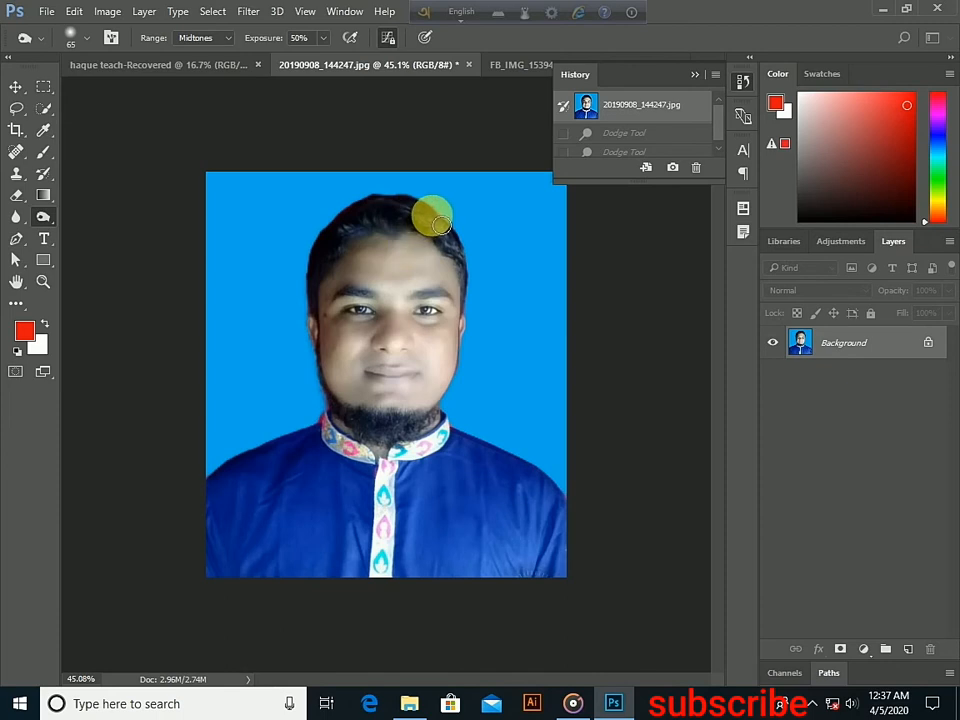
pyautogui.scroll(2, 436, 250)
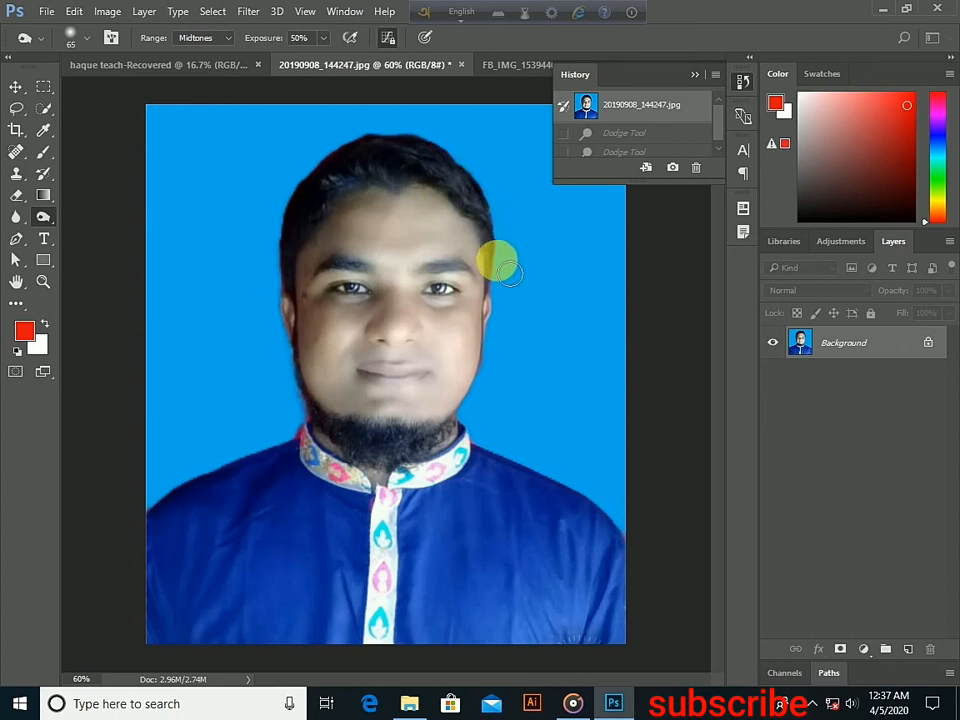
pyautogui.moveTo(502, 267)
pyautogui.mouseDown()
pyautogui.moveTo(471, 187)
pyautogui.moveTo(419, 158)
pyautogui.moveTo(383, 163)
pyautogui.moveTo(360, 192)
pyautogui.moveTo(362, 133)
pyautogui.mouseUp()
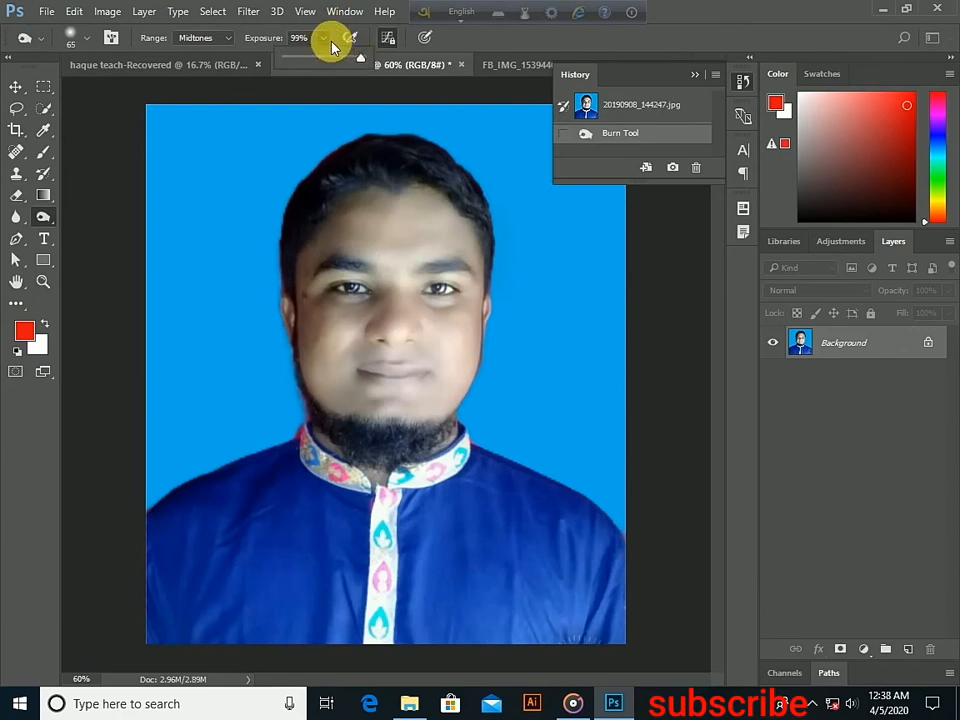
# Set the burn exposure to 99% and darken the man's hair, the edge of his face and his beard
pyautogui.click(357, 181)
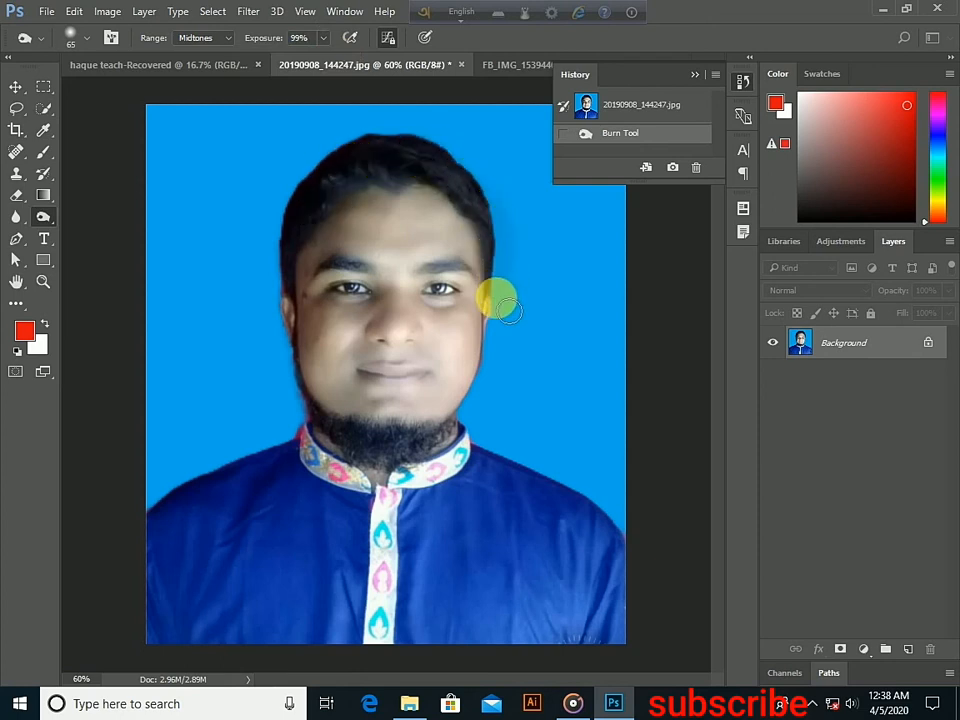
pyautogui.moveTo(508, 310); pyautogui.dragTo(540, 417)
pyautogui.scroll(6, 520, 399)
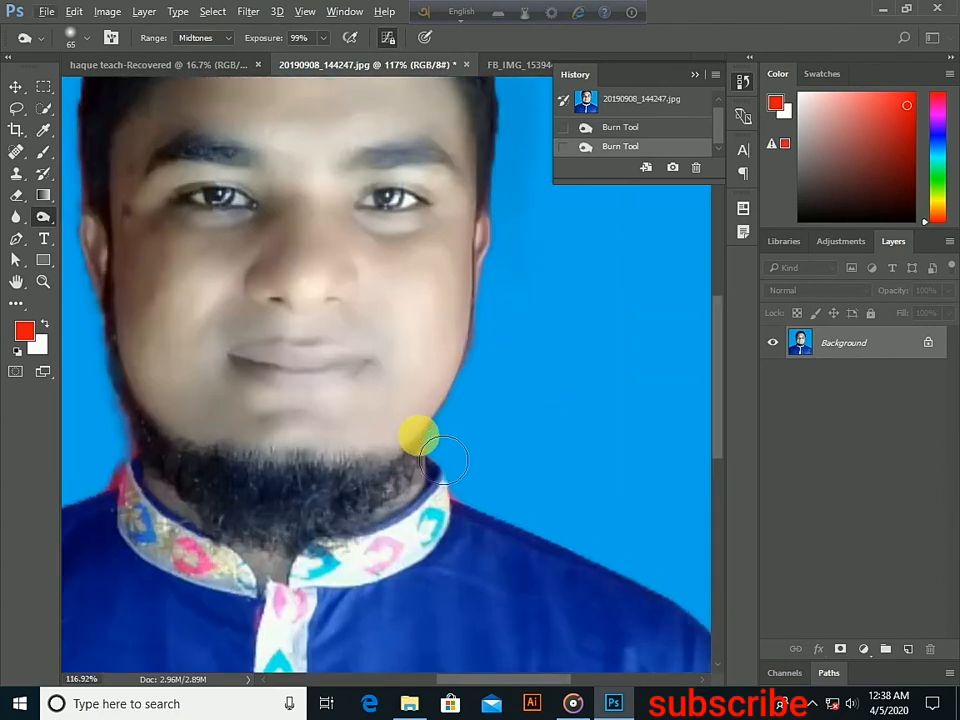
pyautogui.moveTo(373, 485)
pyautogui.mouseDown()
pyautogui.moveTo(241, 495)
pyautogui.moveTo(317, 506)
pyautogui.moveTo(321, 523)
pyautogui.moveTo(334, 510)
pyautogui.moveTo(425, 509)
pyautogui.moveTo(472, 471)
pyautogui.mouseUp()
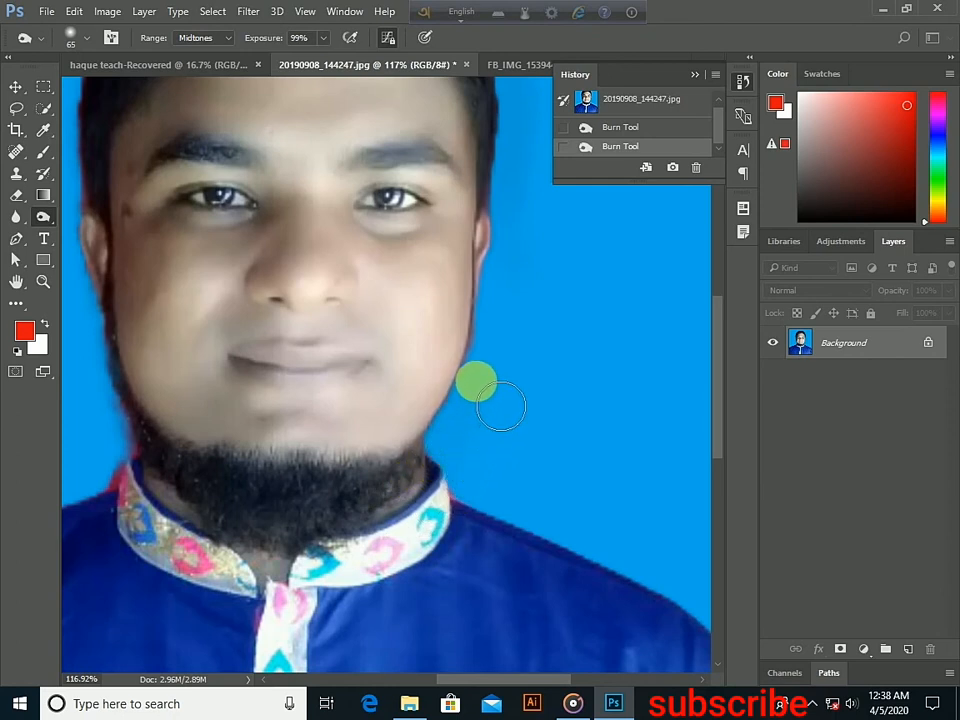
pyautogui.moveTo(225, 545); pyautogui.dragTo(185, 512)
pyautogui.moveTo(160, 468)
pyautogui.mouseDown()
pyautogui.moveTo(128, 324)
pyautogui.moveTo(152, 284)
pyautogui.moveTo(123, 196)
pyautogui.moveTo(273, 306)
pyautogui.moveTo(396, 558)
pyautogui.moveTo(263, 559)
pyautogui.moveTo(338, 551)
pyautogui.moveTo(323, 556)
pyautogui.moveTo(304, 557)
pyautogui.moveTo(426, 513)
pyautogui.moveTo(374, 519)
pyautogui.moveTo(213, 504)
pyautogui.moveTo(247, 545)
pyautogui.moveTo(354, 569)
pyautogui.moveTo(230, 560)
pyautogui.moveTo(354, 571)
pyautogui.moveTo(395, 549)
pyautogui.moveTo(408, 529)
pyautogui.moveTo(323, 547)
pyautogui.moveTo(203, 506)
pyautogui.moveTo(293, 530)
pyautogui.moveTo(403, 527)
pyautogui.moveTo(435, 510)
pyautogui.moveTo(333, 543)
pyautogui.mouseUp()
# Burn the man's hair across the crown, and darken its side edge with a 45 px brush
pyautogui.scroll(4, 307, 520)
pyautogui.scroll(-12, 307, 519)
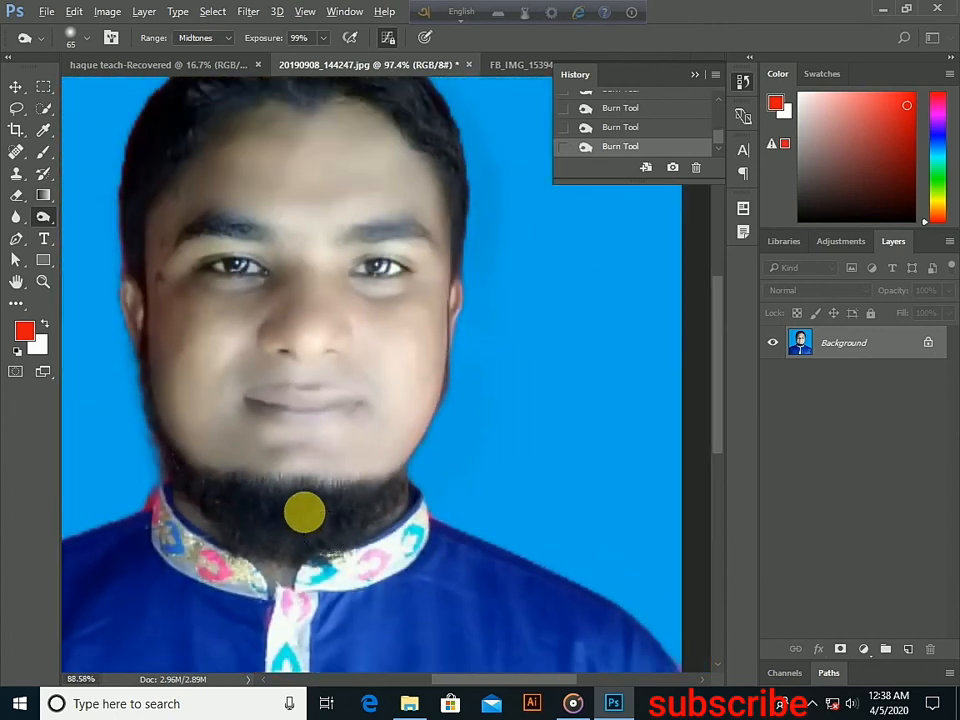
pyautogui.moveTo(370, 204)
pyautogui.mouseDown()
pyautogui.moveTo(331, 207)
pyautogui.moveTo(350, 212)
pyautogui.moveTo(356, 197)
pyautogui.moveTo(341, 196)
pyautogui.moveTo(342, 216)
pyautogui.moveTo(414, 201)
pyautogui.moveTo(384, 205)
pyautogui.moveTo(426, 189)
pyautogui.moveTo(343, 221)
pyautogui.moveTo(353, 196)
pyautogui.moveTo(313, 246)
pyautogui.moveTo(355, 184)
pyautogui.moveTo(447, 186)
pyautogui.moveTo(475, 205)
pyautogui.moveTo(512, 276)
pyautogui.moveTo(494, 231)
pyautogui.moveTo(507, 287)
pyautogui.moveTo(499, 235)
pyautogui.moveTo(506, 292)
pyautogui.moveTo(493, 227)
pyautogui.moveTo(489, 261)
pyautogui.moveTo(472, 217)
pyautogui.mouseUp()
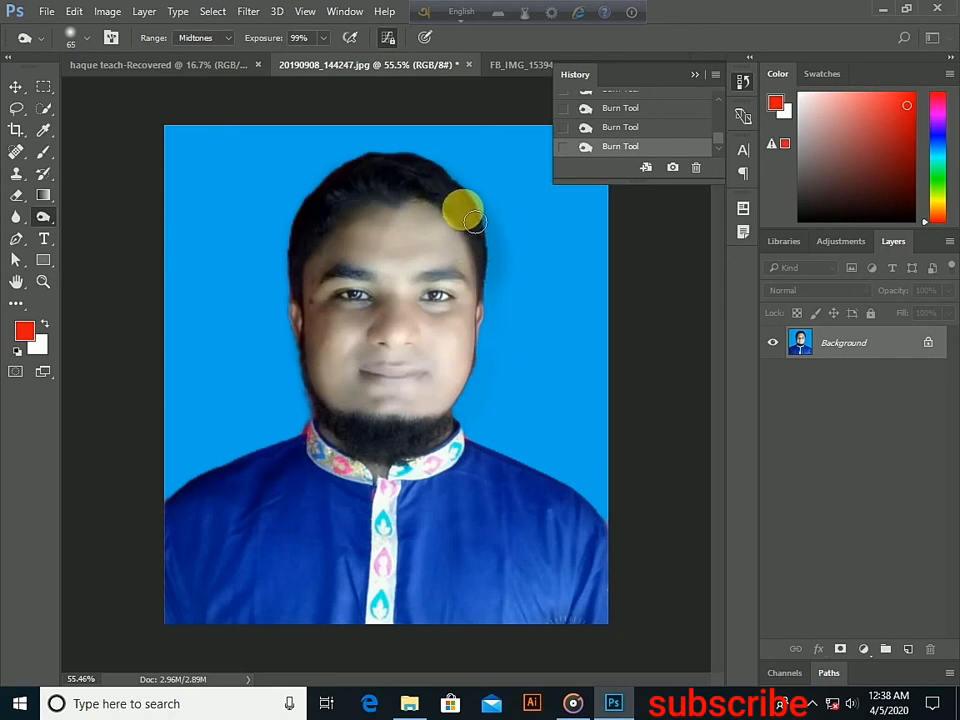
pyautogui.click(85, 38)
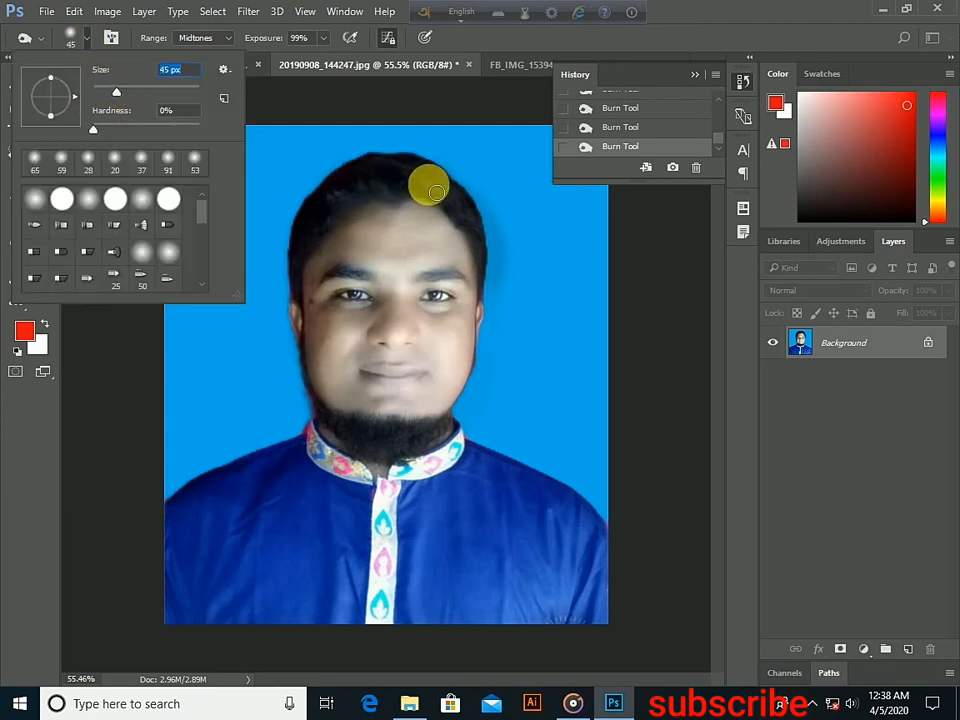
pyautogui.moveTo(438, 187); pyautogui.dragTo(484, 241)
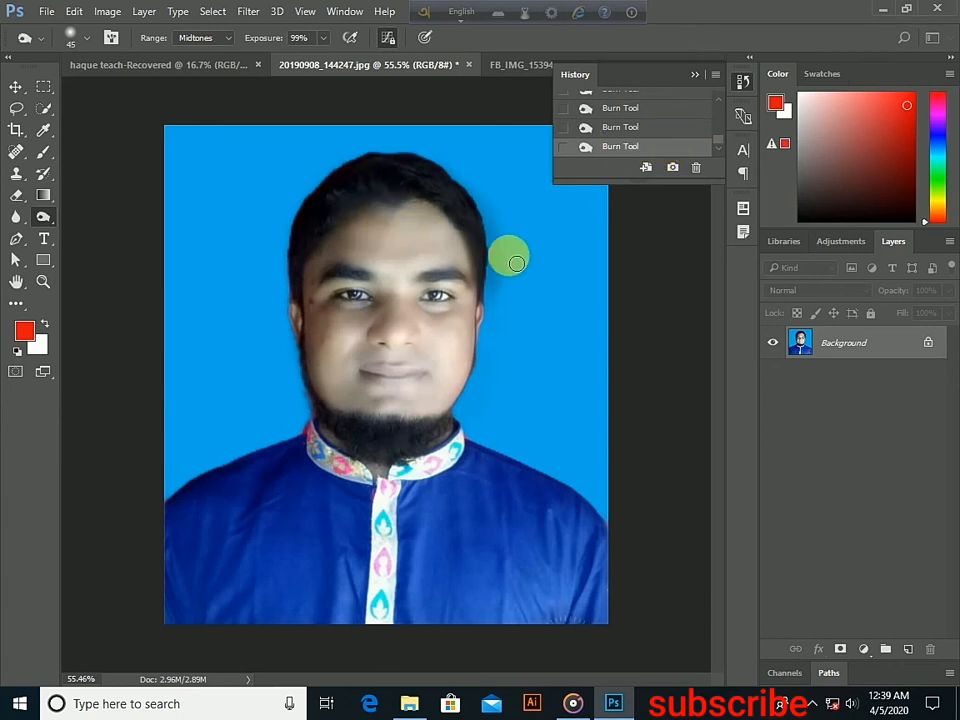
# Revert the portrait to its original history snapshot to discard all the burn strokes
pyautogui.scroll(5, 666, 136)
pyautogui.scroll(3, 666, 136)
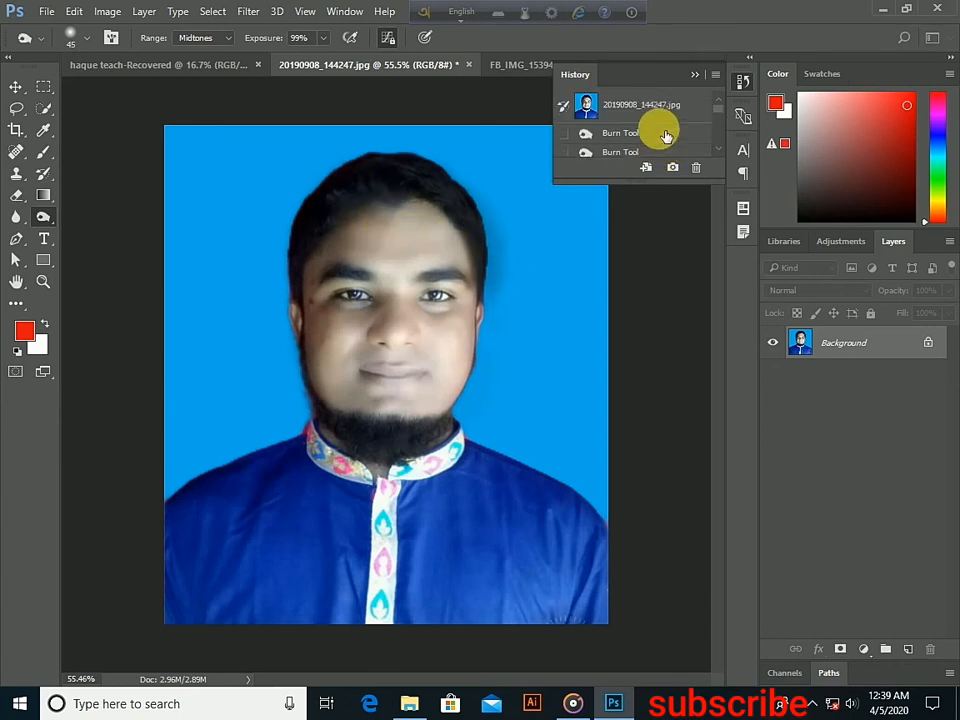
pyautogui.click(632, 108)
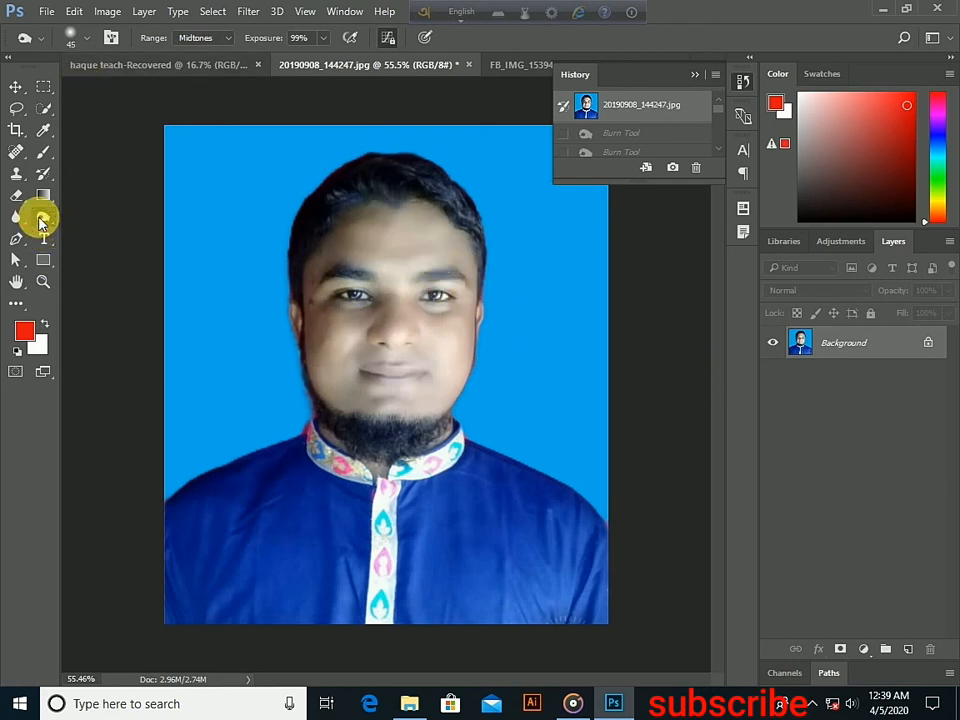
# Select the Sponge tool and desaturate the man's face in Desaturate mode at 30% flow with a 65 px brush
pyautogui.rightClick(40, 222)
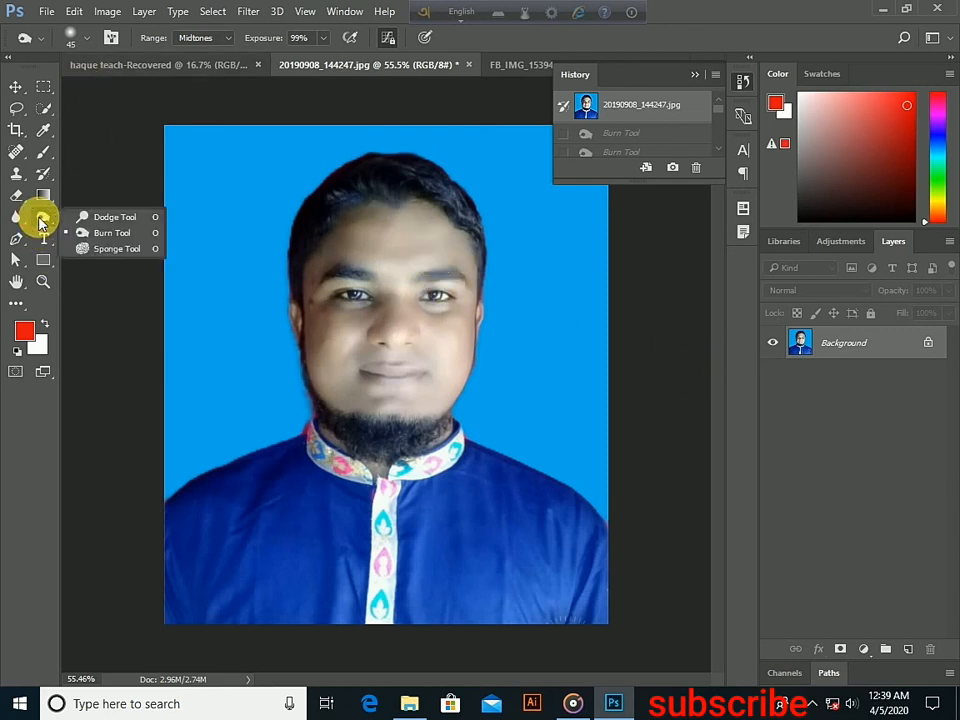
pyautogui.click(120, 249)
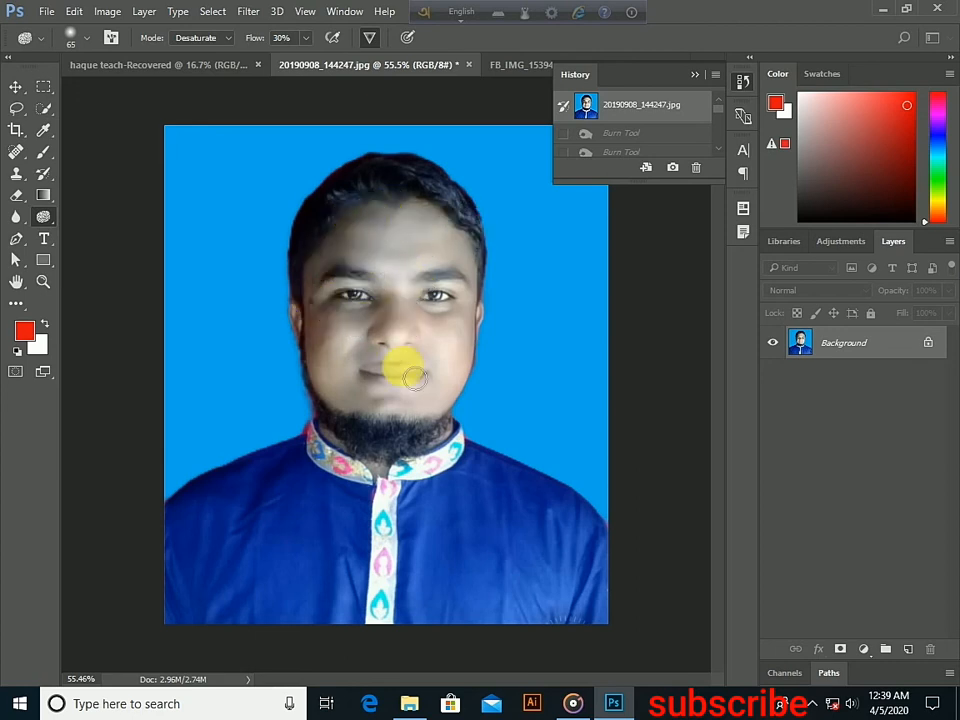
pyautogui.moveTo(354, 305)
pyautogui.mouseDown()
pyautogui.moveTo(328, 297)
pyautogui.moveTo(350, 382)
pyautogui.mouseUp()
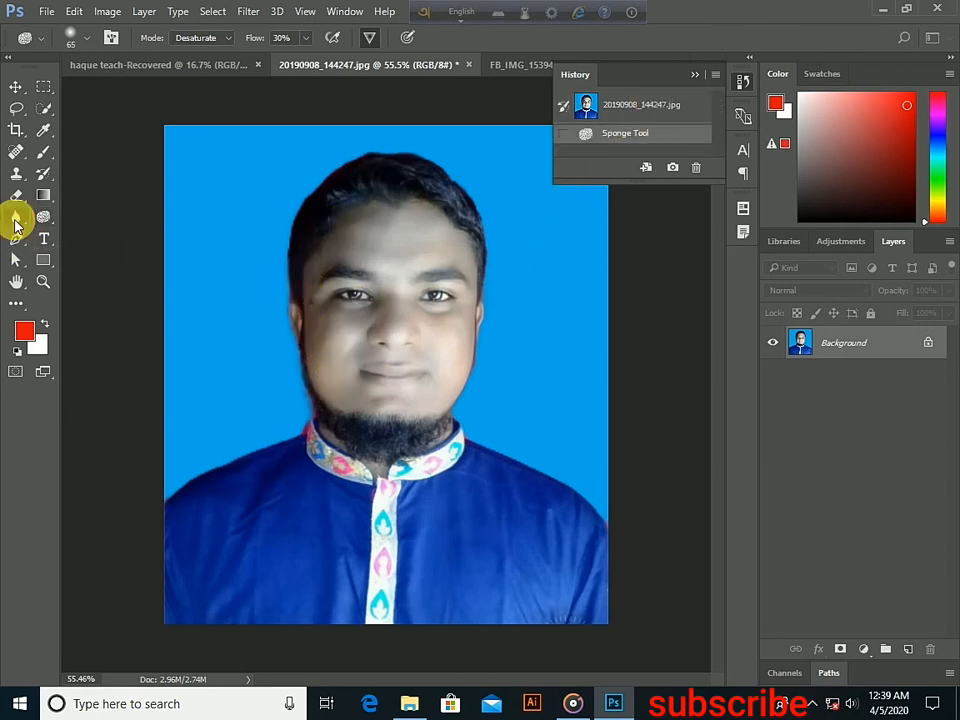
pyautogui.click(15, 220)
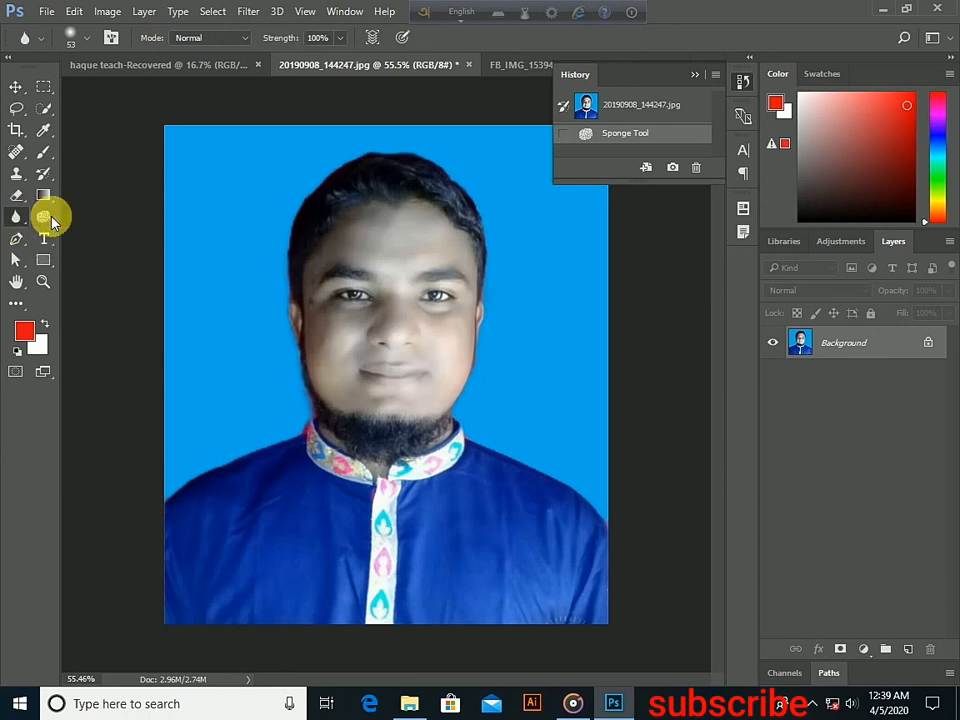
pyautogui.rightClick(50, 220)
pyautogui.click(78, 214)
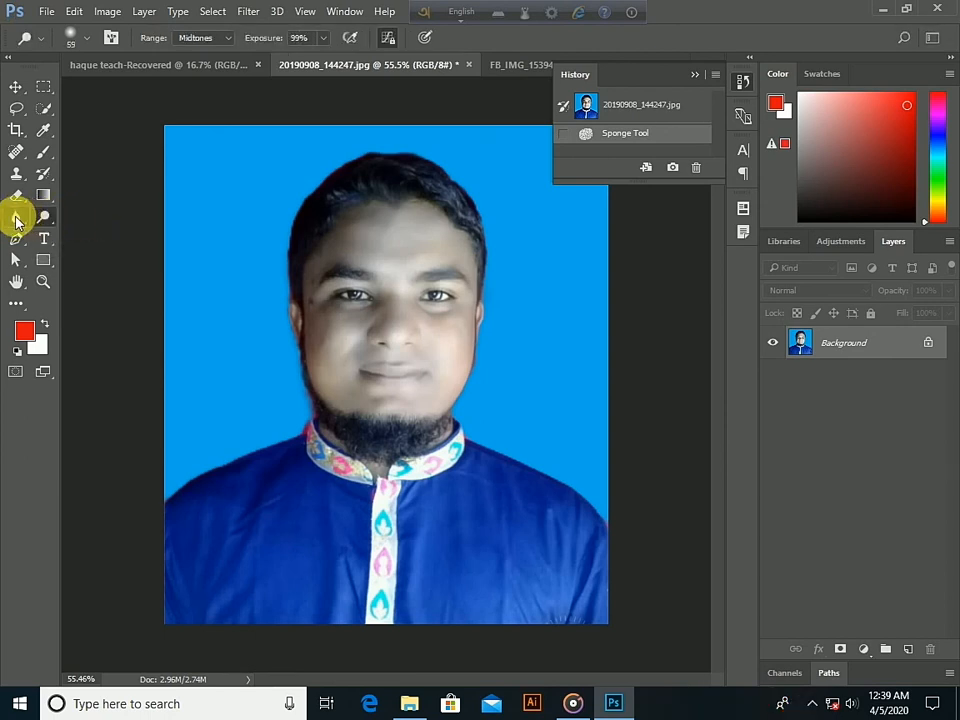
pyautogui.click(15, 220)
pyautogui.click(73, 216)
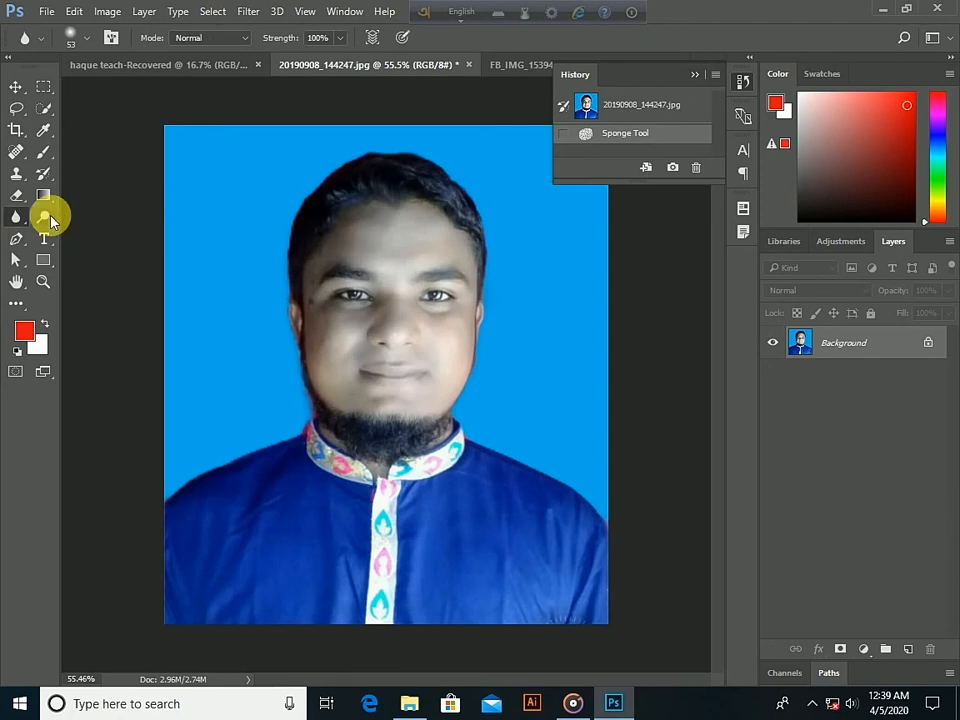
pyautogui.click(50, 220)
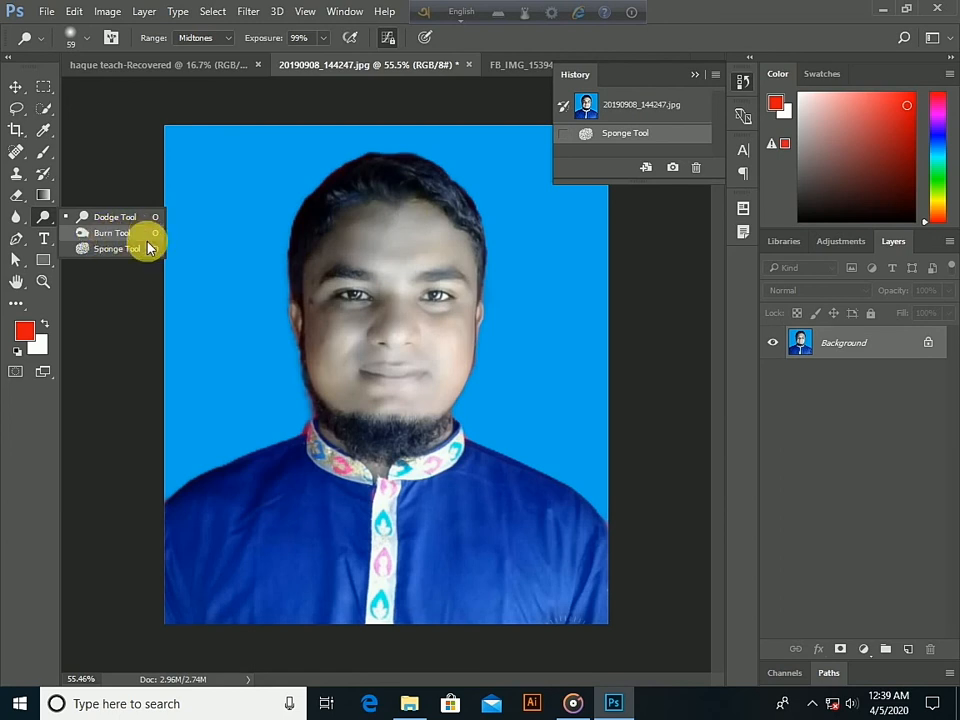
pyautogui.click(15, 218)
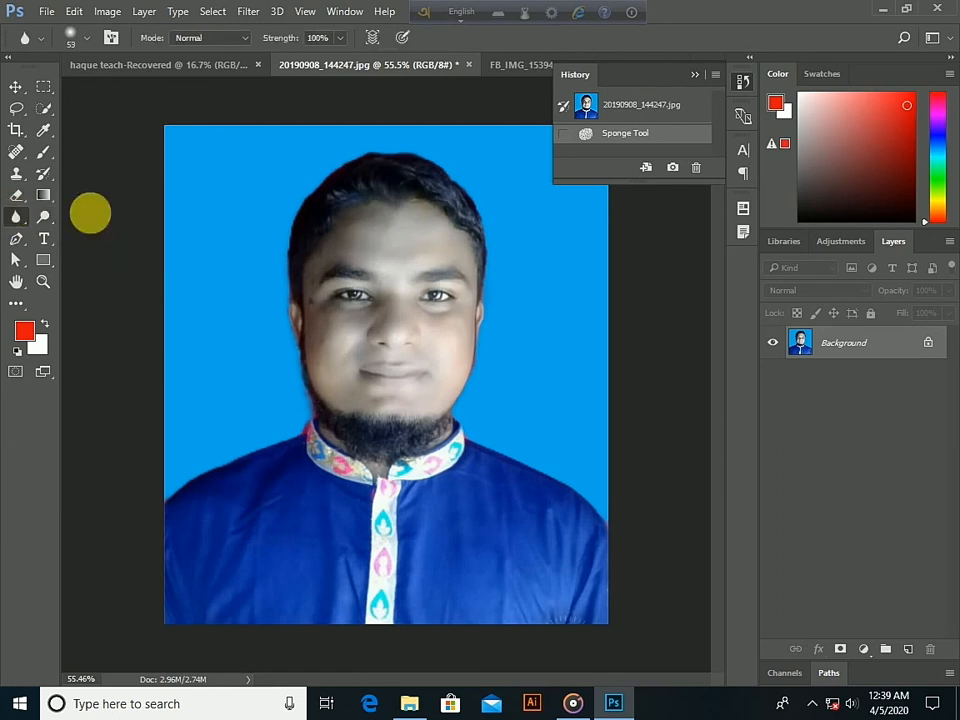